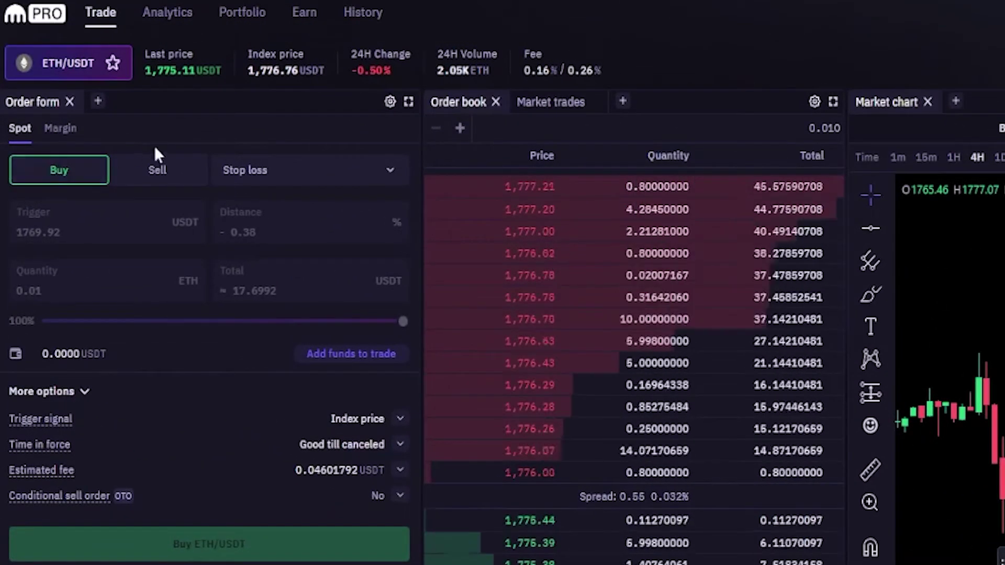
# Set up the ETH/USDT order form as a Sell order of type Stop loss
pyautogui.click(158, 167)
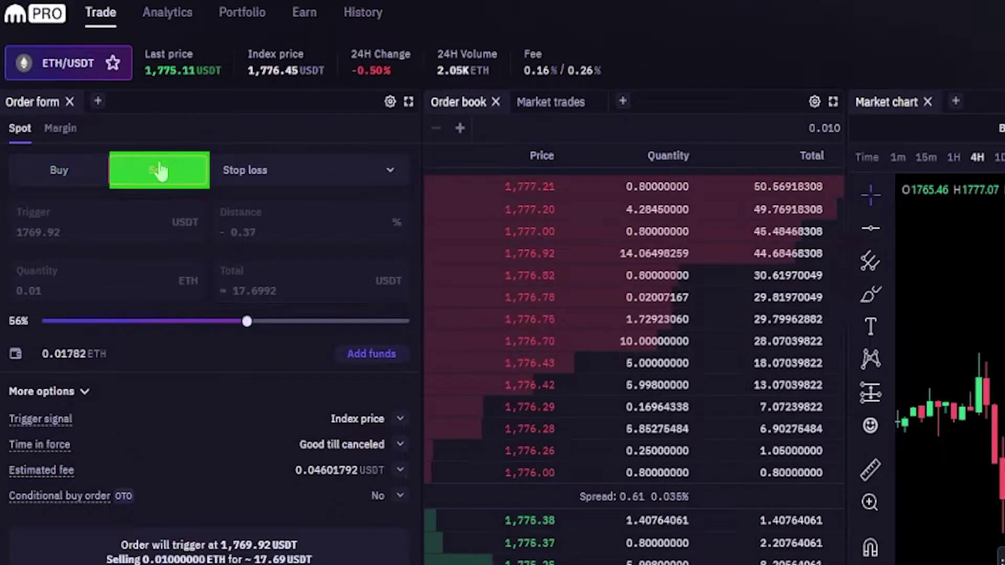
pyautogui.click(299, 175)
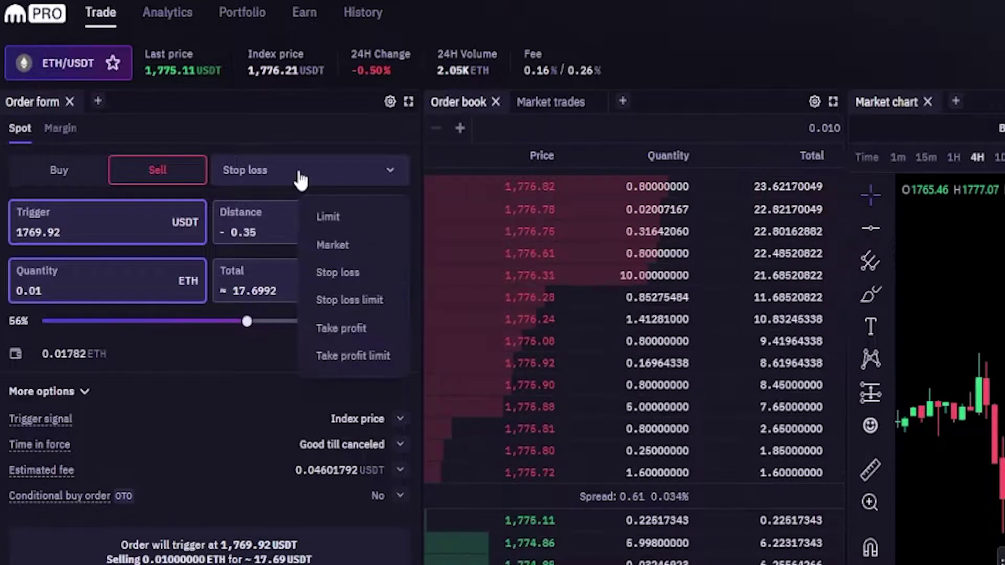
pyautogui.click(341, 274)
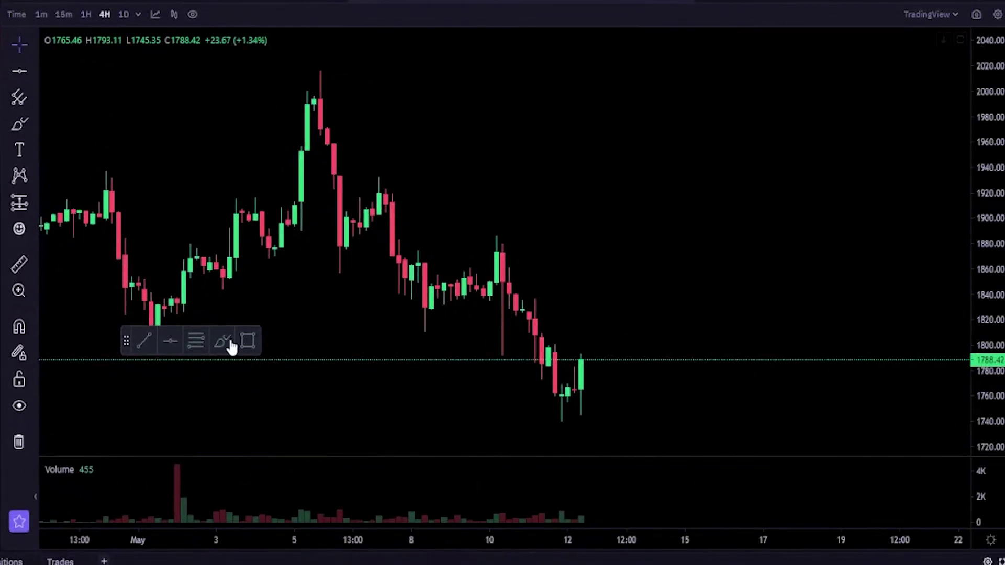
# Circle the most recent candles on the chart with the Brush as an example entry, and delete the mark
pyautogui.click(230, 343)
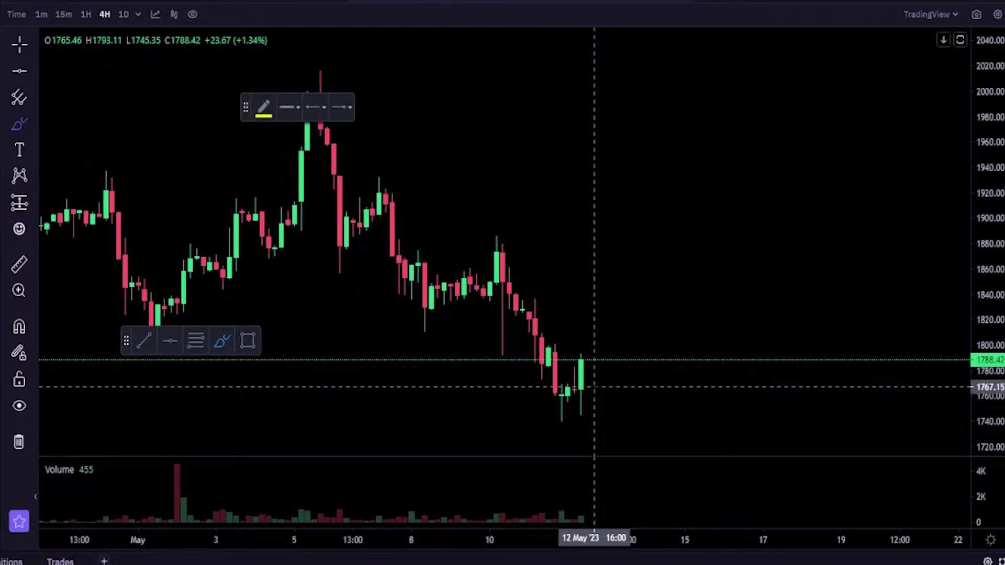
pyautogui.moveTo(594, 383)
pyautogui.mouseDown()
pyautogui.moveTo(554, 382)
pyautogui.moveTo(555, 396)
pyautogui.moveTo(594, 395)
pyautogui.moveTo(588, 383)
pyautogui.mouseUp()
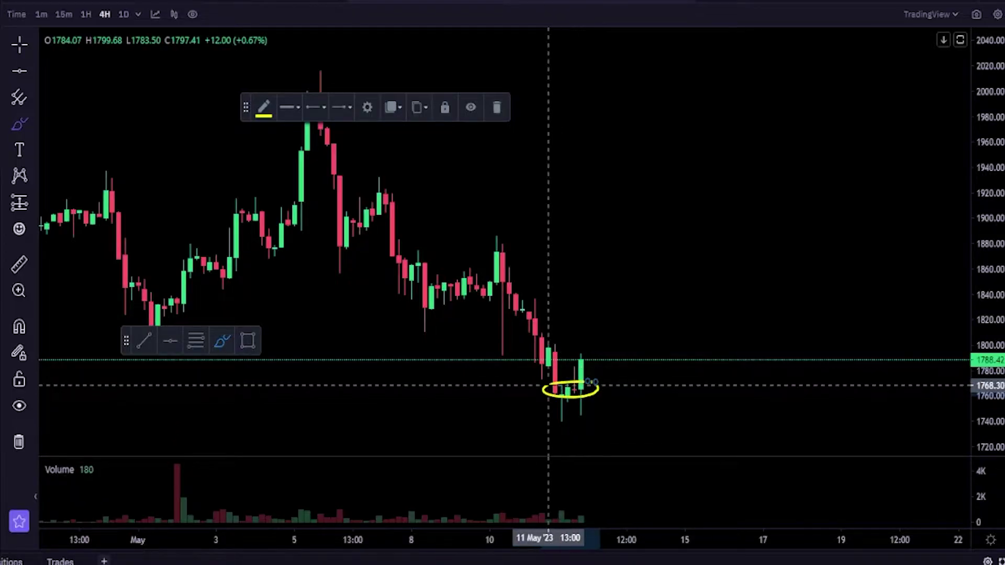
pyautogui.press('Delete')
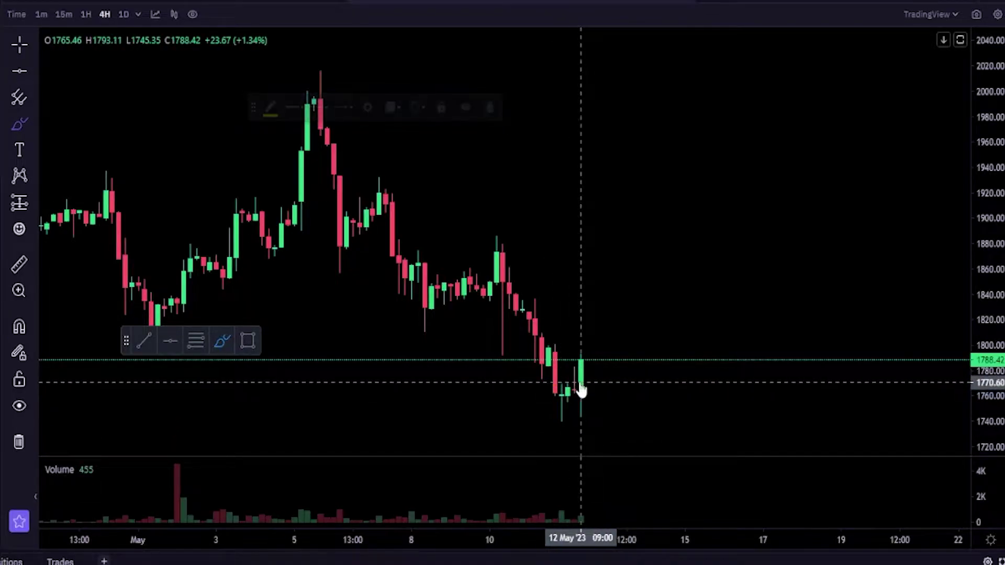
# Brush a circle at the recent low near 1740 and a curved price path falling below it, and undo both marks
pyautogui.moveTo(317, 108)
pyautogui.mouseDown()
pyautogui.moveTo(395, 227)
pyautogui.moveTo(431, 317)
pyautogui.moveTo(496, 251)
pyautogui.moveTo(577, 396)
pyautogui.moveTo(568, 411)
pyautogui.moveTo(547, 414)
pyautogui.moveTo(574, 430)
pyautogui.moveTo(563, 413)
pyautogui.mouseUp()
pyautogui.press('Delete')
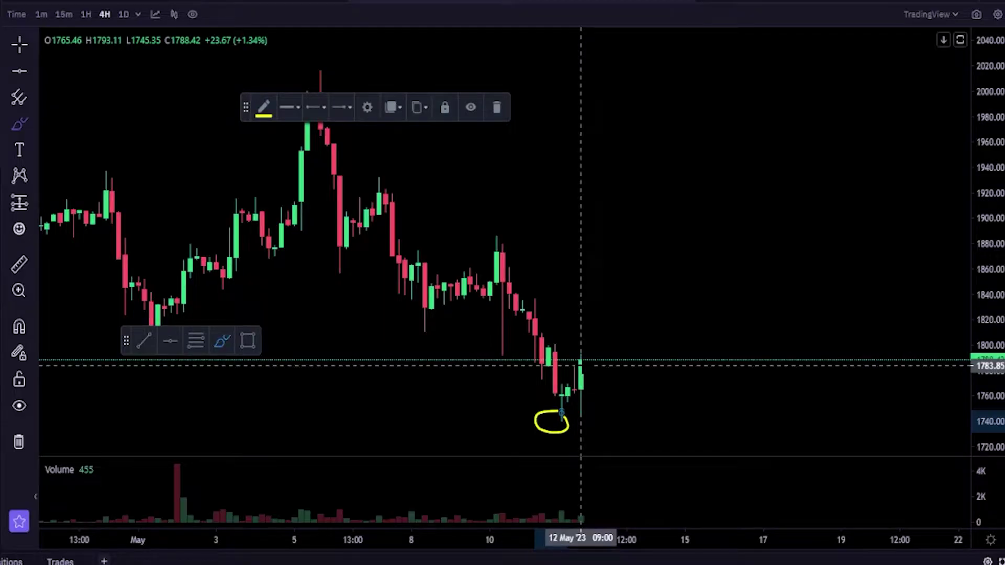
pyautogui.moveTo(575, 364)
pyautogui.mouseDown()
pyautogui.moveTo(591, 334)
pyautogui.moveTo(654, 360)
pyautogui.moveTo(689, 454)
pyautogui.mouseUp()
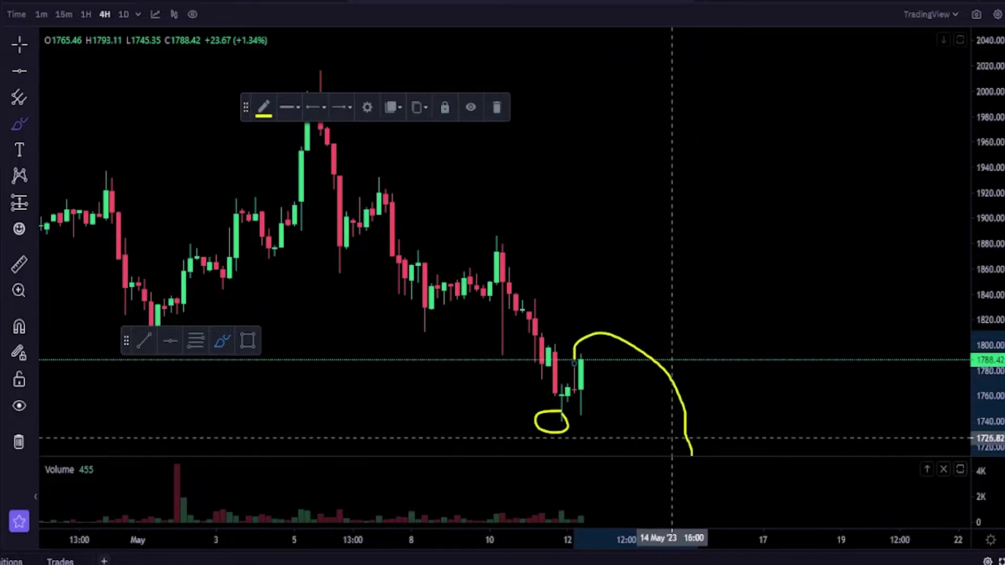
pyautogui.hotkey('ctrl', 'z')
pyautogui.hotkey('ctrl', 'z')
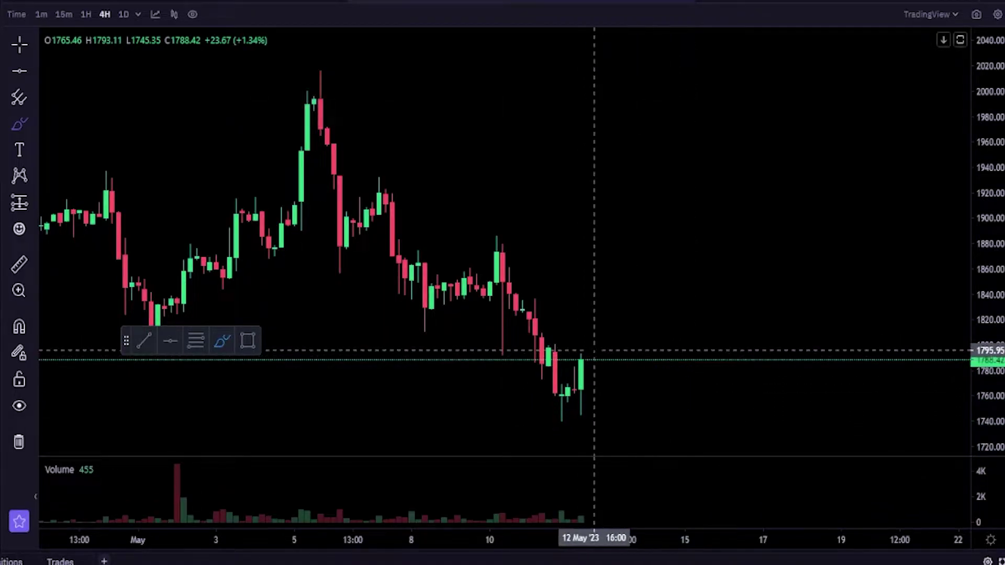
# Place a horizontal line just below the recent low, at about 1738.92 USDT
pyautogui.click(171, 341)
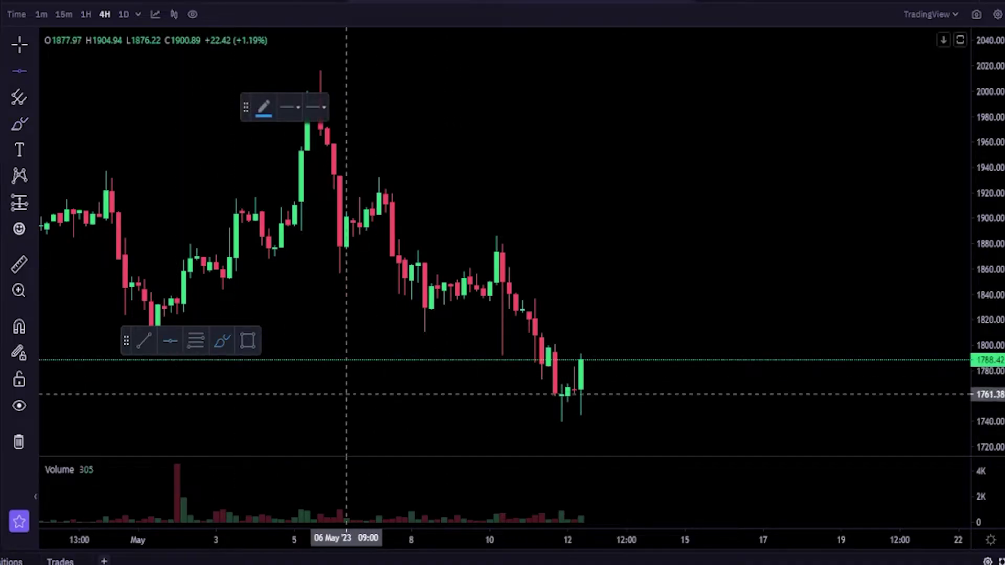
pyautogui.click(568, 423)
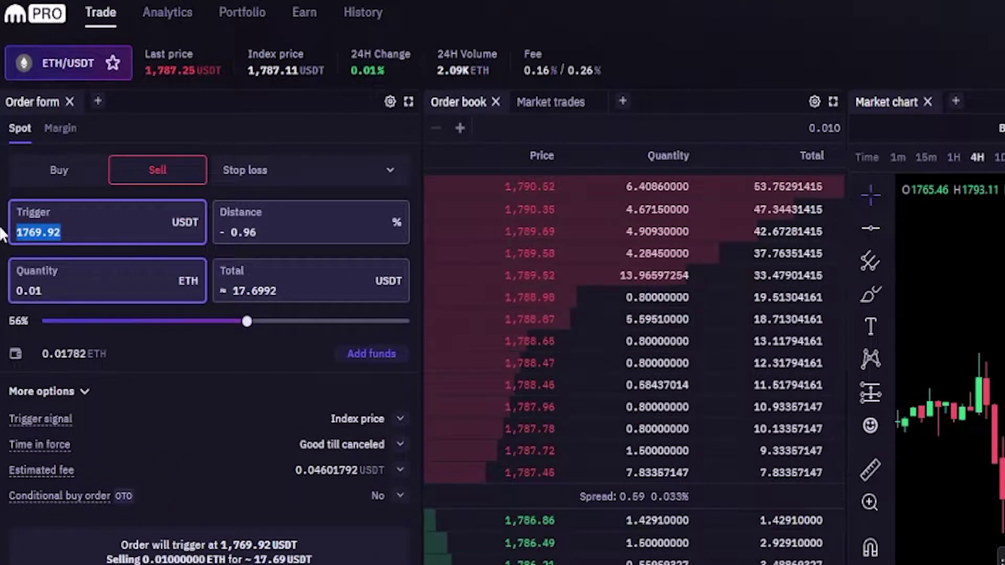
# Set the stop-loss trigger to 1738 USDT and the quantity to 100% of the ETH balance, and submit the sell order
pyautogui.write('1738')
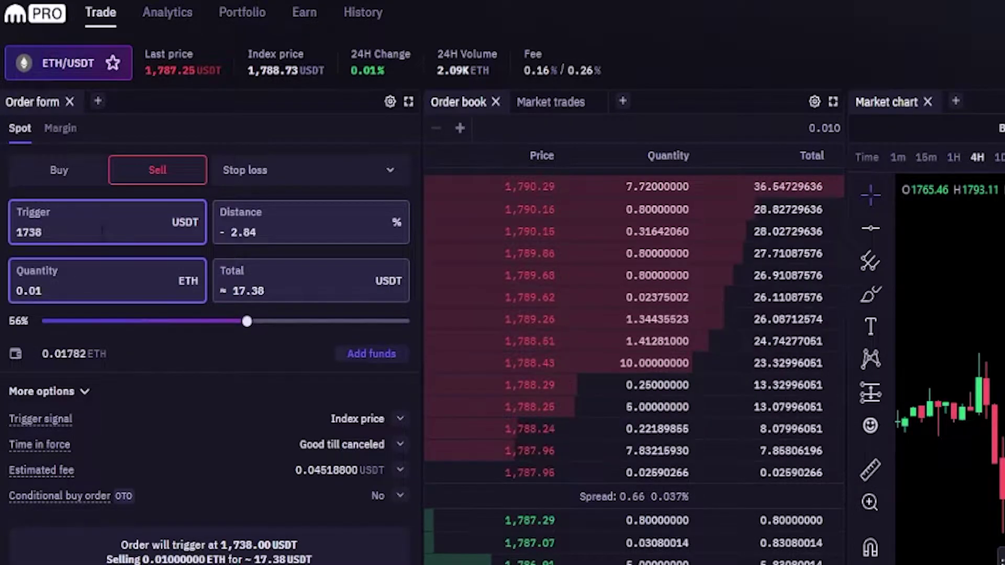
pyautogui.click(52, 287)
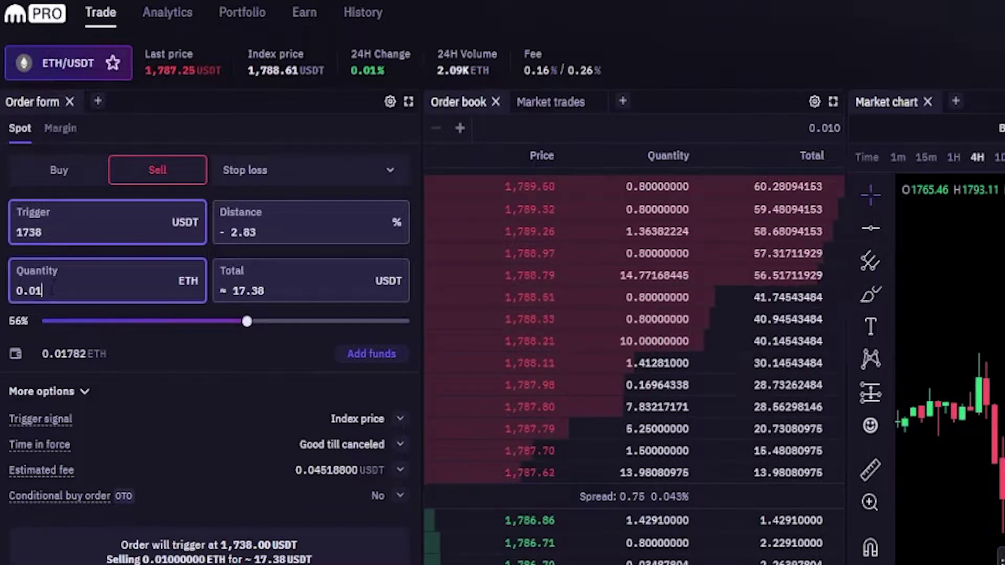
pyautogui.doubleClick(53, 287)
pyautogui.click(296, 291)
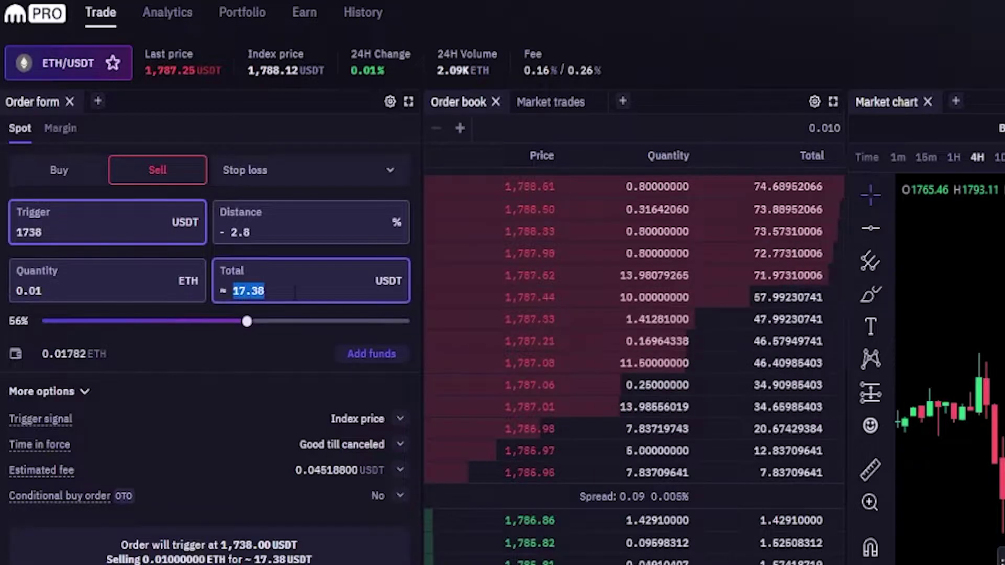
pyautogui.moveTo(247, 321); pyautogui.dragTo(407, 321)
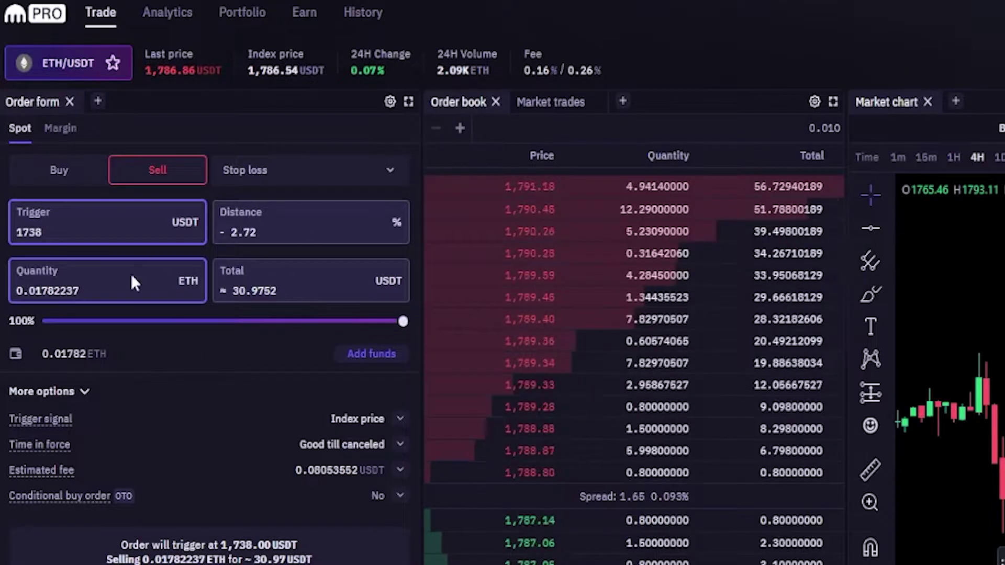
pyautogui.scroll(-2, 135, 283)
pyautogui.click(190, 524)
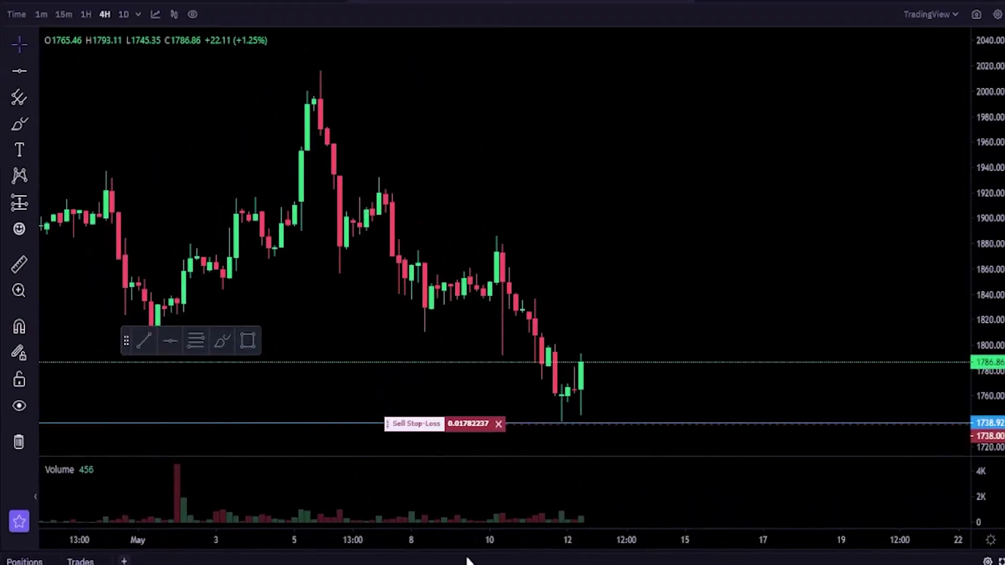
# Draw a Brush mark around the Sell Stop-Loss order on the chart, and undo it
pyautogui.hotkey('alt', 'b')
pyautogui.moveTo(516, 402)
pyautogui.mouseDown()
pyautogui.moveTo(449, 400)
pyautogui.moveTo(383, 444)
pyautogui.moveTo(539, 456)
pyautogui.moveTo(482, 402)
pyautogui.moveTo(505, 404)
pyautogui.moveTo(494, 402)
pyautogui.mouseUp()
pyautogui.hotkey('ctrl', 'z')
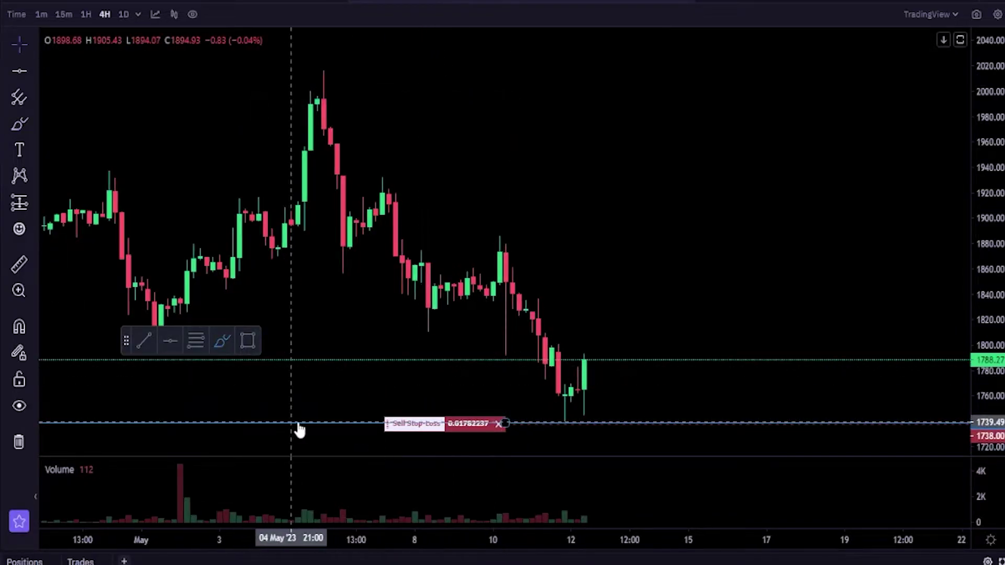
# Remove the horizontal line beneath the recent low from the chart
pyautogui.click(299, 423)
pyautogui.rightClick(301, 423)
pyautogui.click(372, 506)
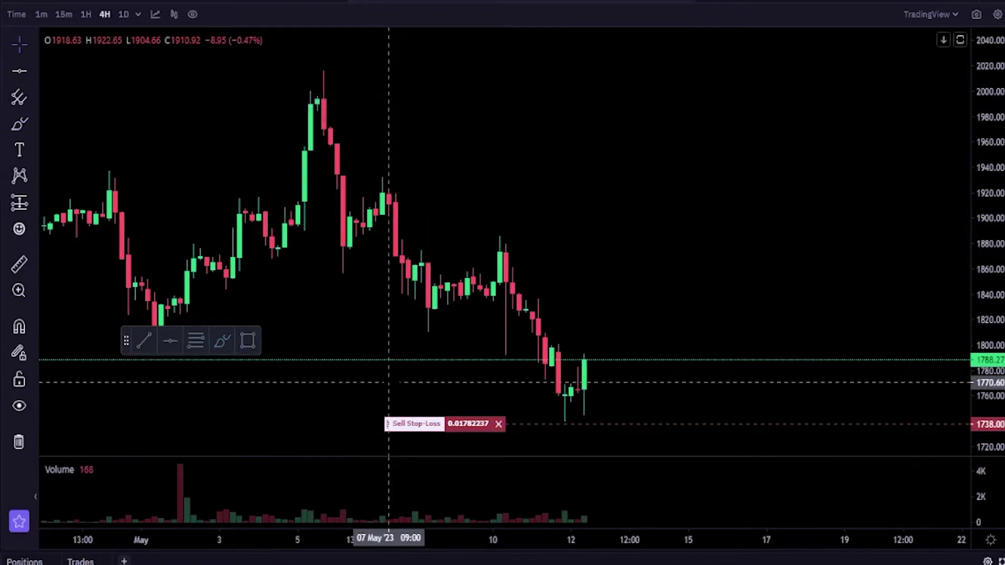
# Brush a price path falling through the stop-loss level and circle the crossing, undo both marks and leave the Brush
pyautogui.hotkey('alt', 'b')
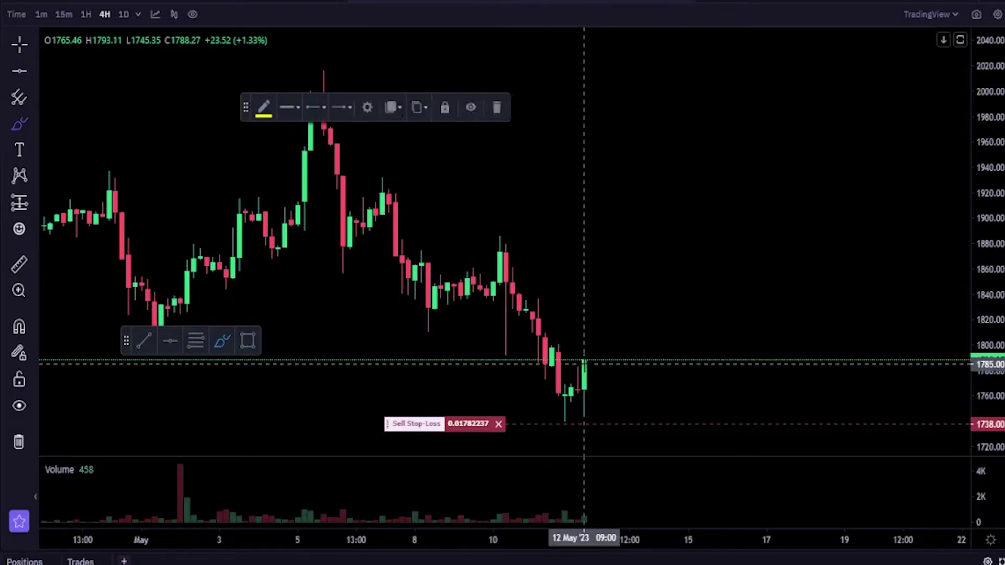
pyautogui.moveTo(584, 361)
pyautogui.mouseDown()
pyautogui.moveTo(628, 347)
pyautogui.moveTo(656, 377)
pyautogui.moveTo(663, 445)
pyautogui.moveTo(636, 422)
pyautogui.moveTo(669, 438)
pyautogui.moveTo(668, 411)
pyautogui.mouseUp()
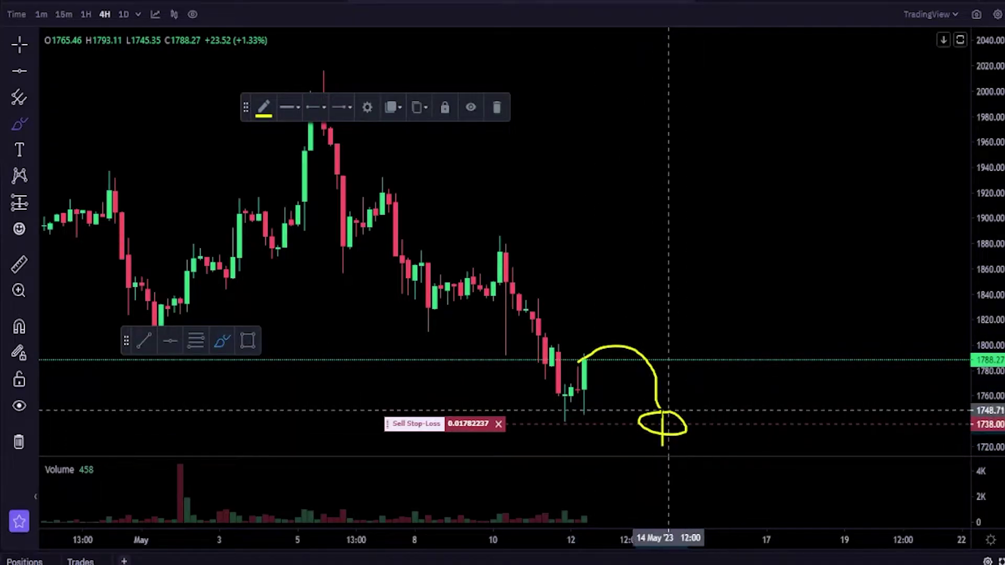
pyautogui.hotkey('ctrl', 'z')
pyautogui.hotkey('ctrl', 'z')
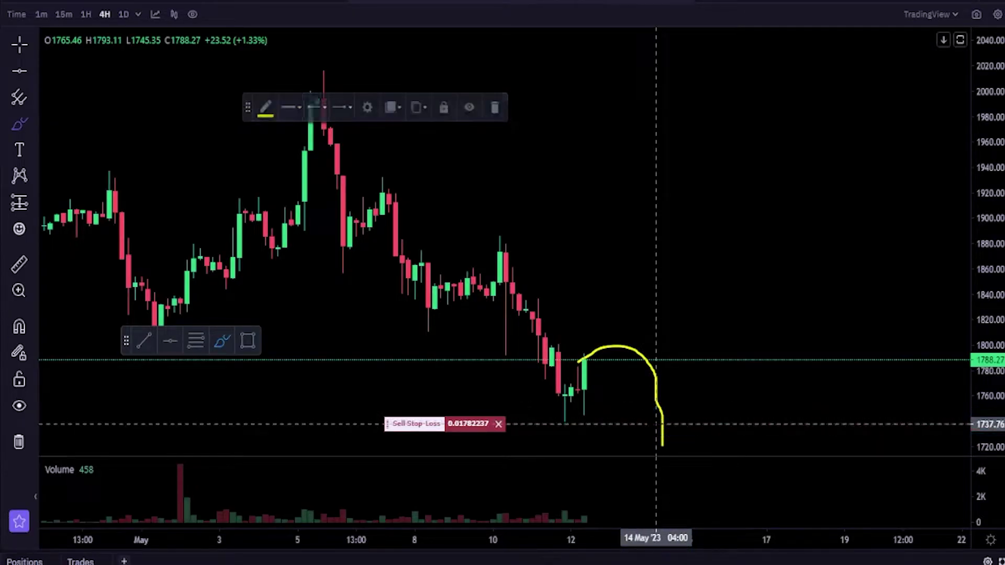
pyautogui.press('Escape')
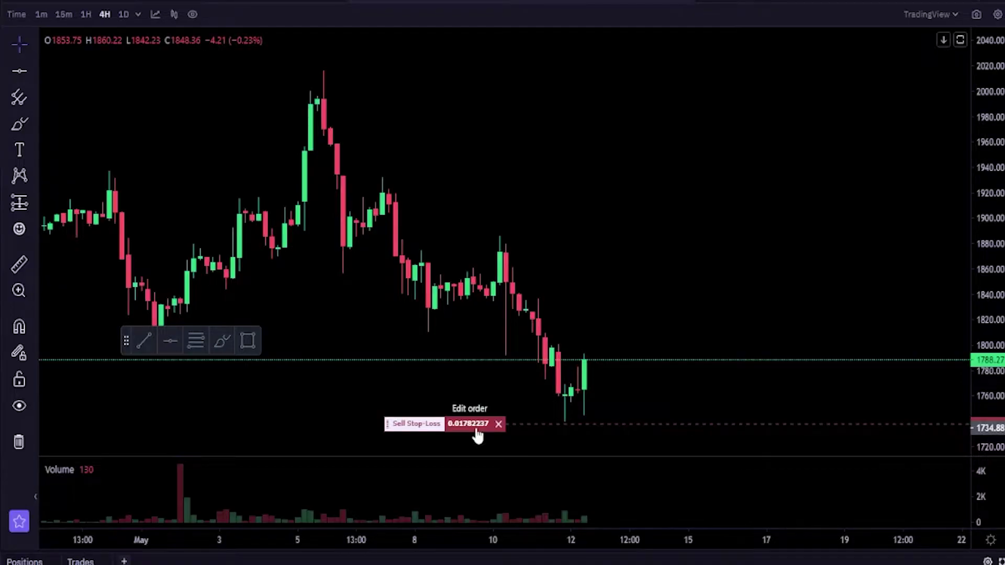
# Move the Sell Stop-Loss order on the chart down to a trigger of 1736.61 USDT and confirm the edits
pyautogui.moveTo(477, 435); pyautogui.dragTo(435, 424)
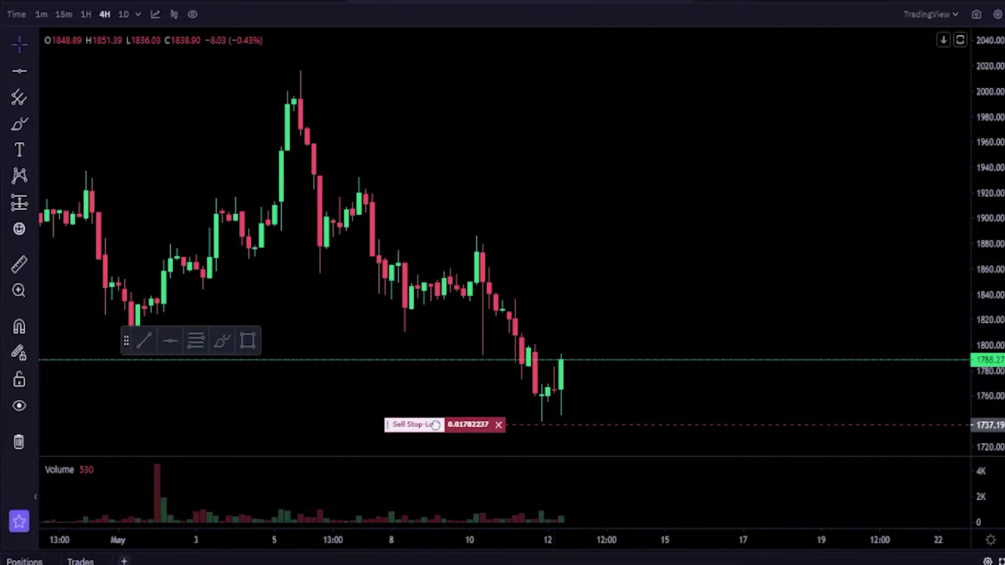
pyautogui.click(434, 425)
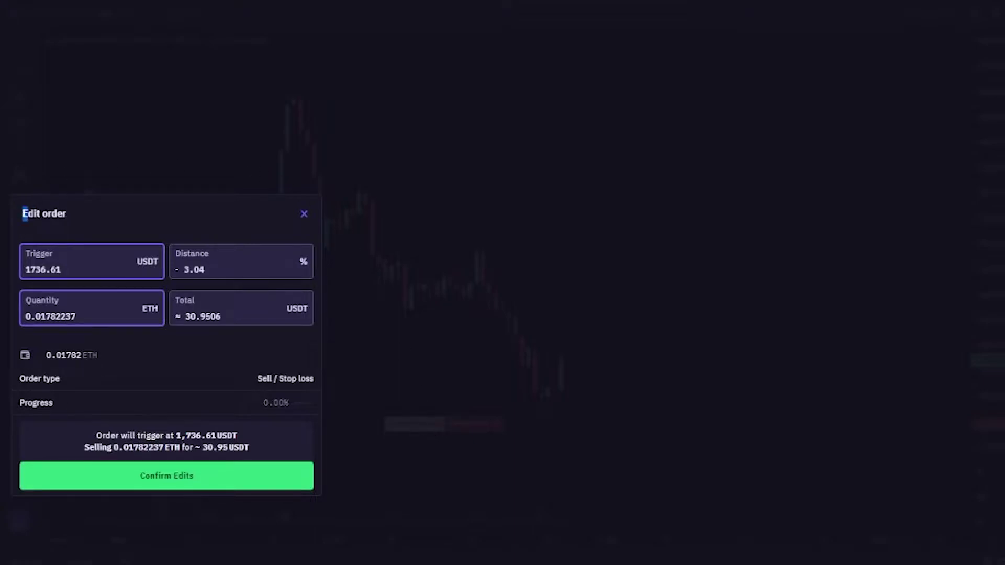
pyautogui.moveTo(22, 215); pyautogui.dragTo(76, 217)
pyautogui.click(184, 474)
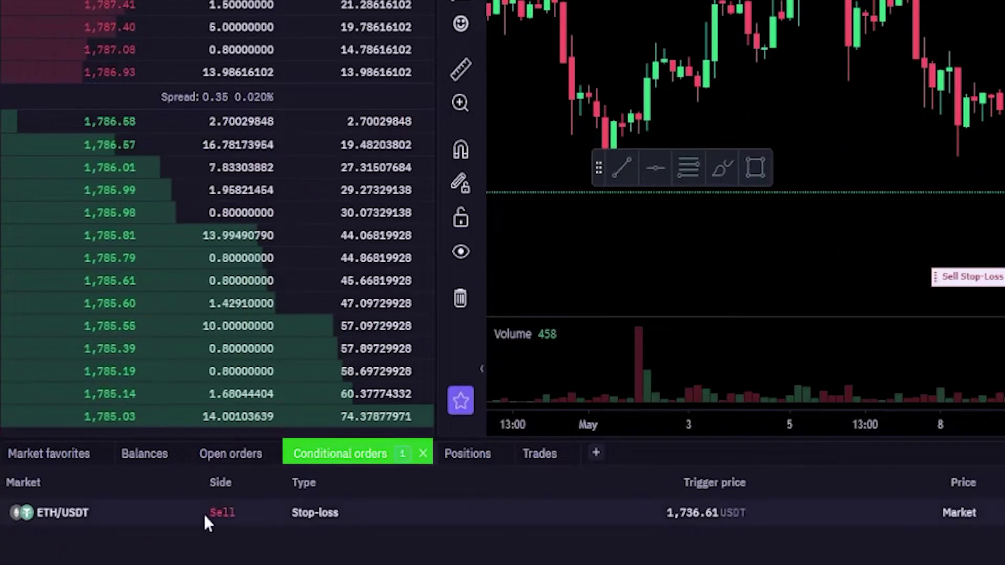
# Cancel the ETH/USDT stop-loss sell order listed under the conditional orders and confirm the cancellation
pyautogui.moveTo(204, 524); pyautogui.dragTo(191, 560)
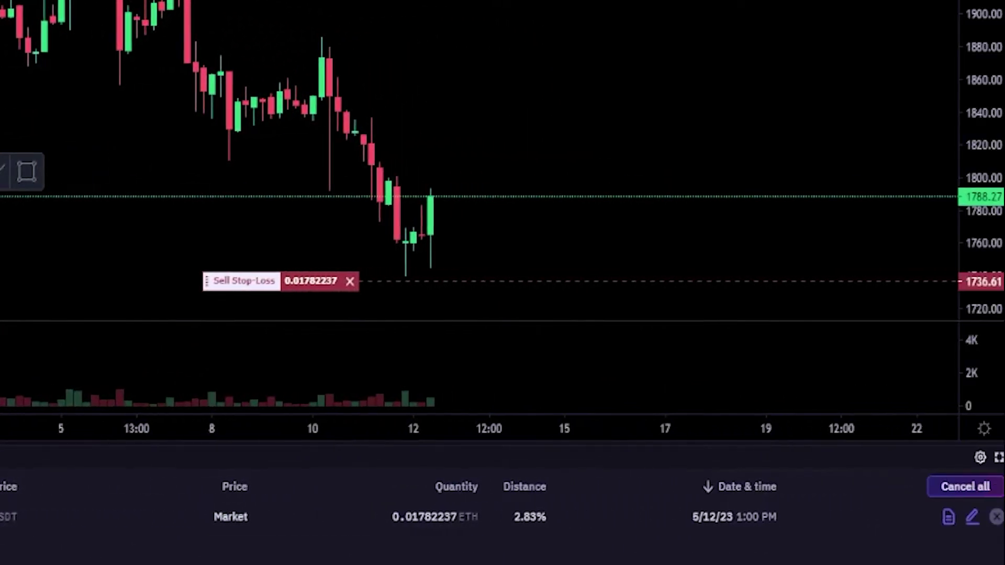
pyautogui.click(996, 518)
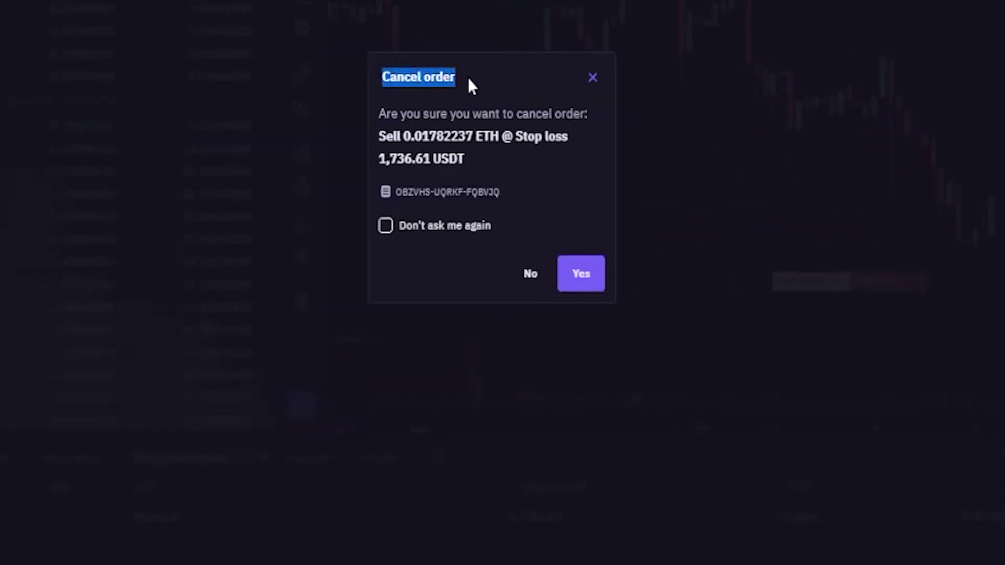
pyautogui.click(566, 279)
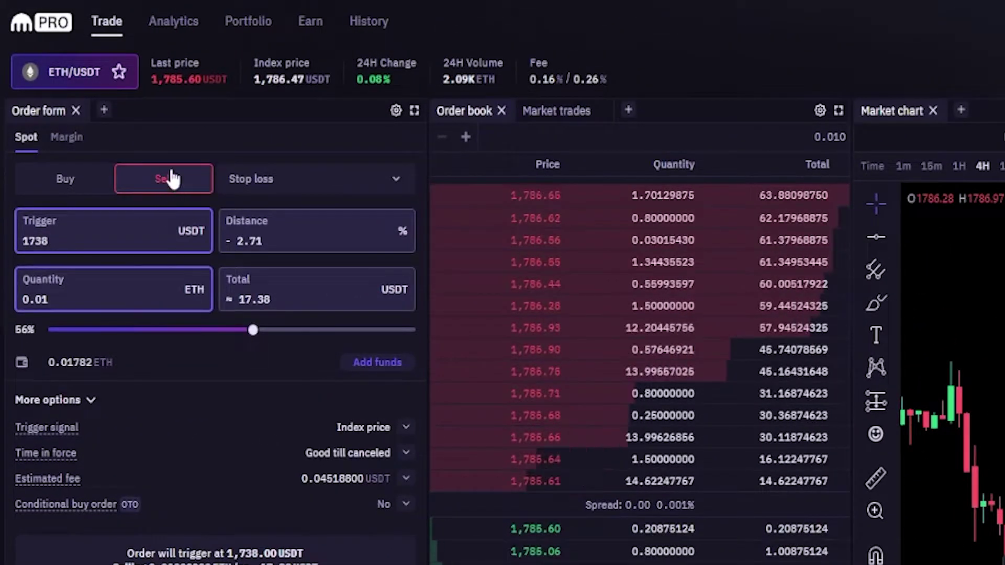
# Change the sell order type to Stop loss limit and place a horizontal line just below the chart's recent low
pyautogui.click(336, 183)
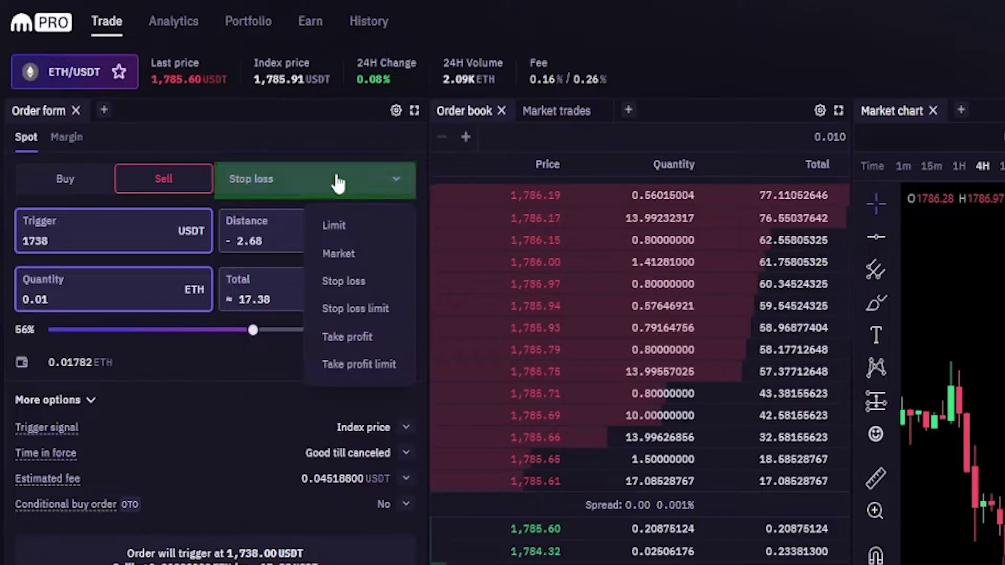
pyautogui.click(347, 310)
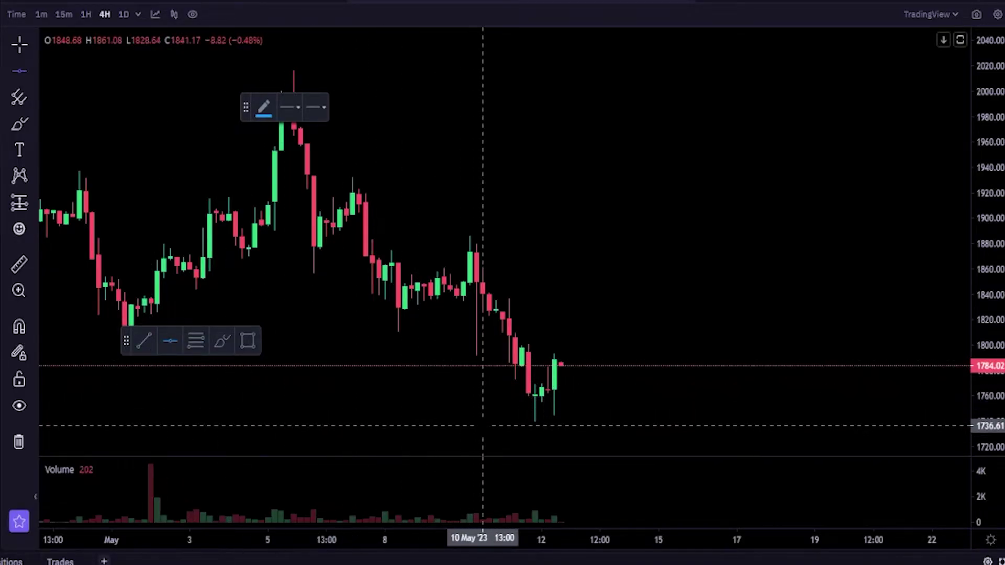
pyautogui.click(548, 424)
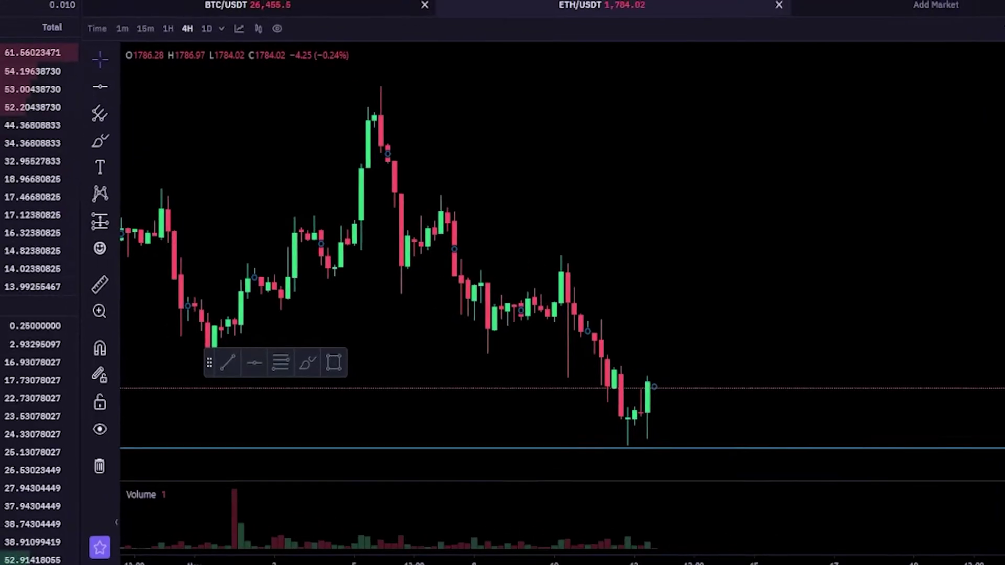
# Set the trigger price of the stop loss limit order to 1737 USDT
pyautogui.click(67, 195)
pyautogui.write('1738')
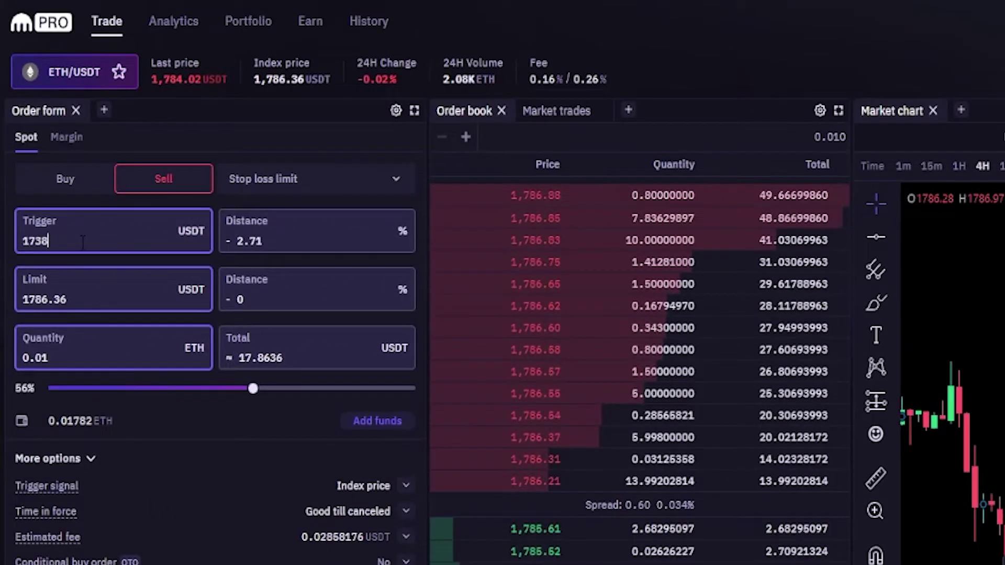
pyautogui.doubleClick(83, 242)
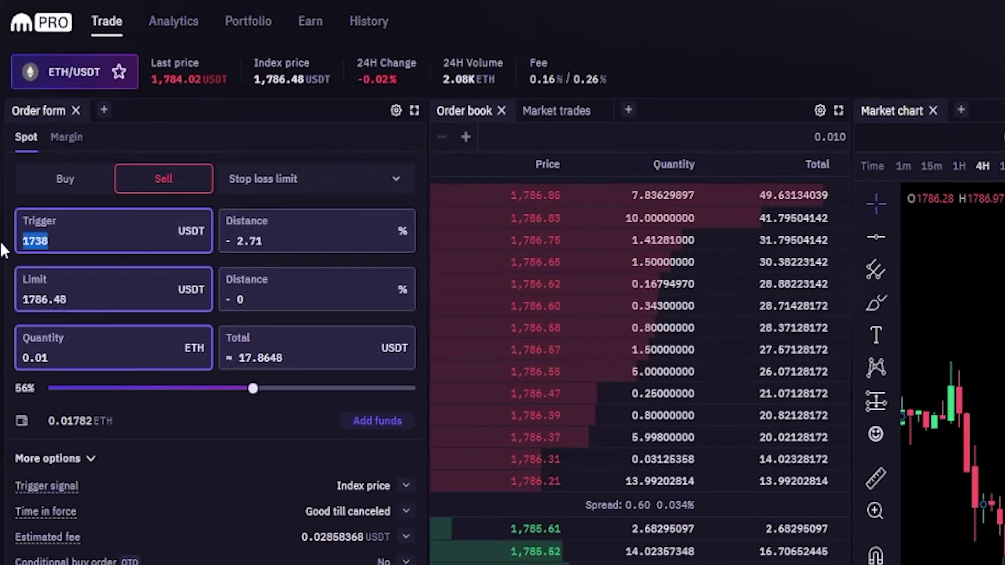
pyautogui.write('1')
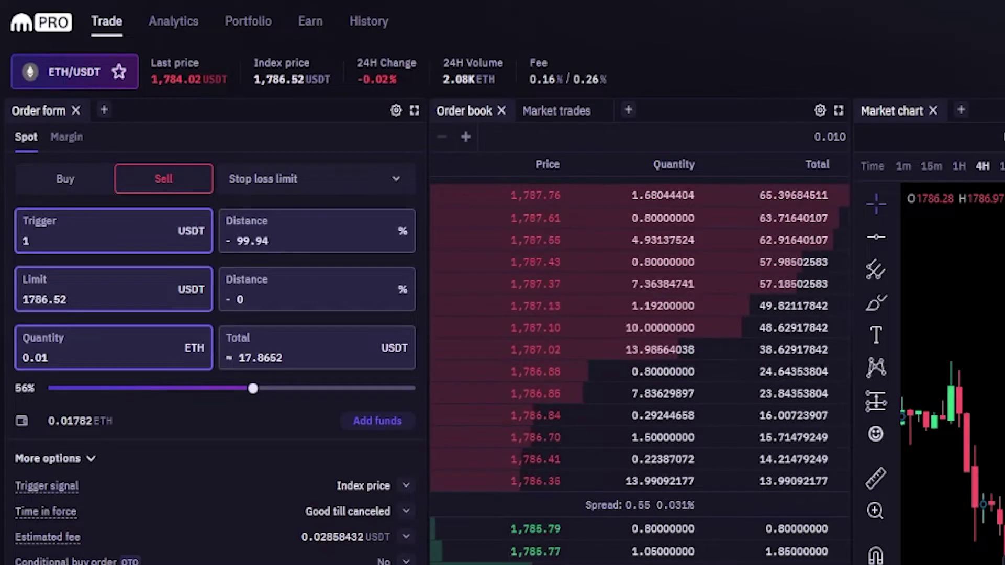
pyautogui.write('737')
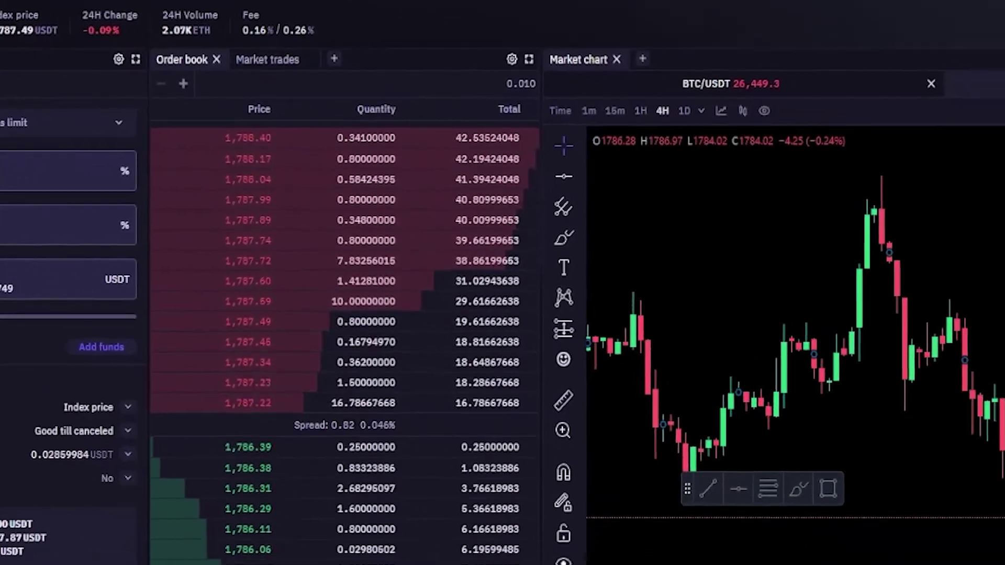
# Circle the late-March low on the ETH/USDT chart with the brush and delete the circle
pyautogui.scroll(-8, 509, 381)
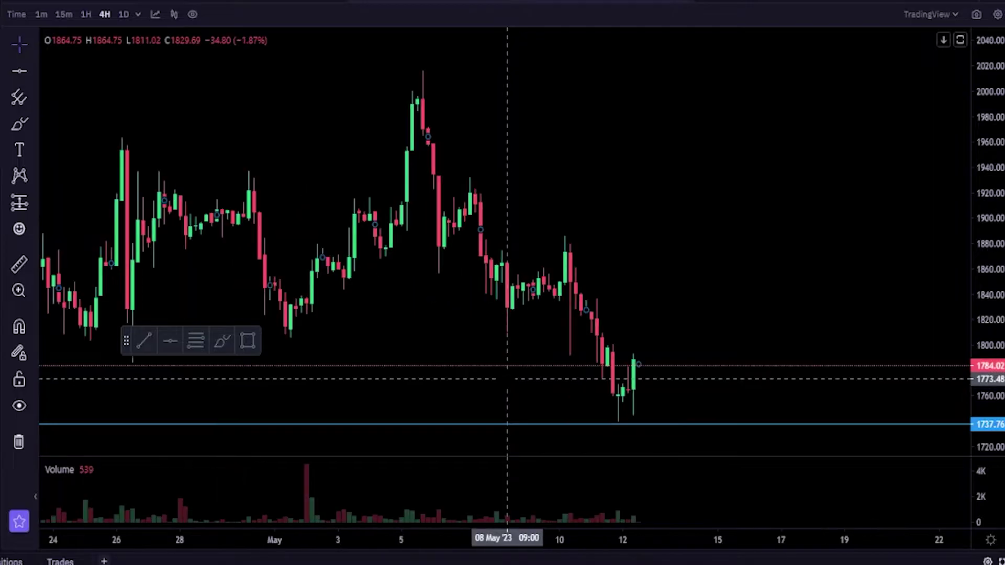
pyautogui.scroll(-3, 516, 380)
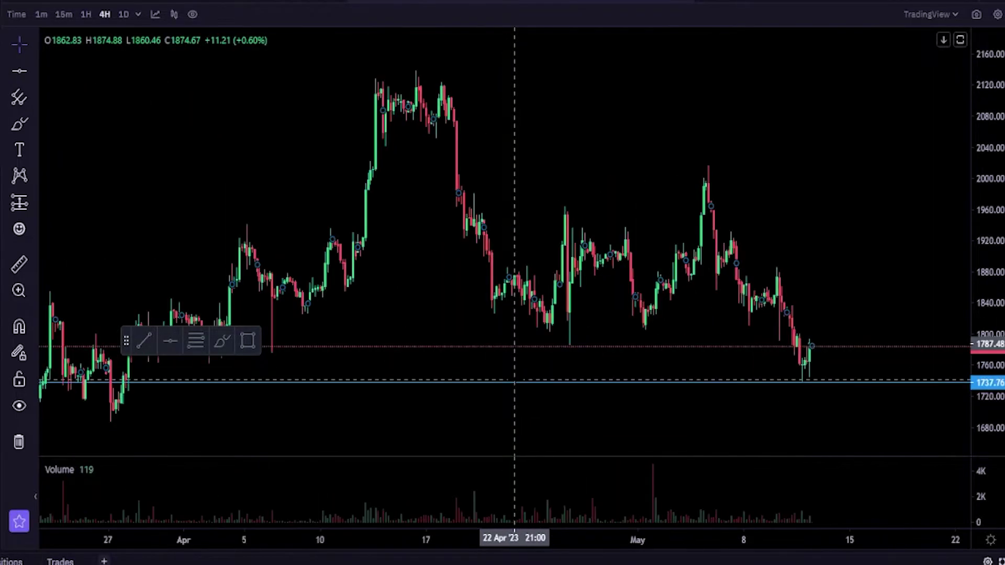
pyautogui.click(227, 346)
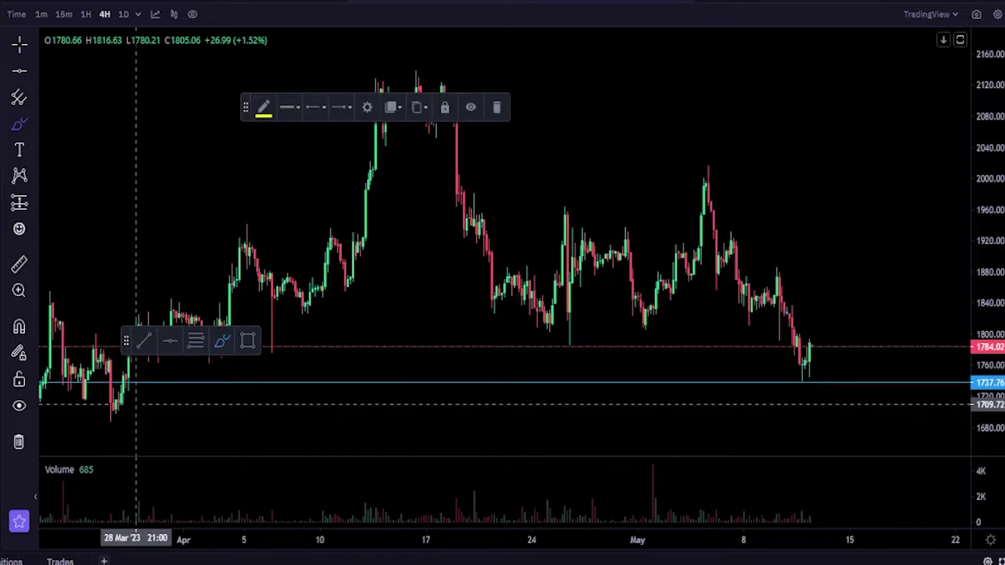
pyautogui.moveTo(125, 423); pyautogui.dragTo(125, 403)
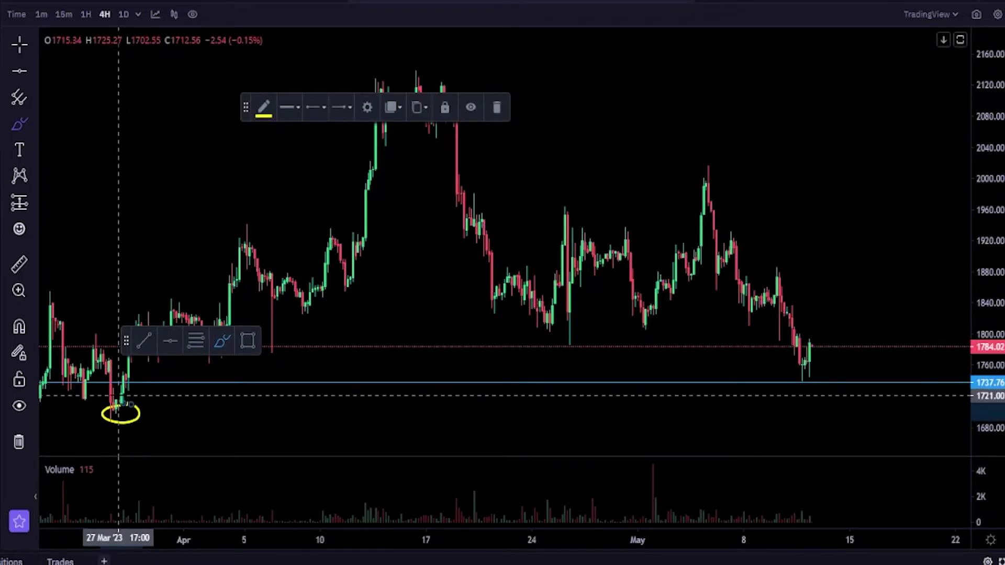
pyautogui.press('Delete')
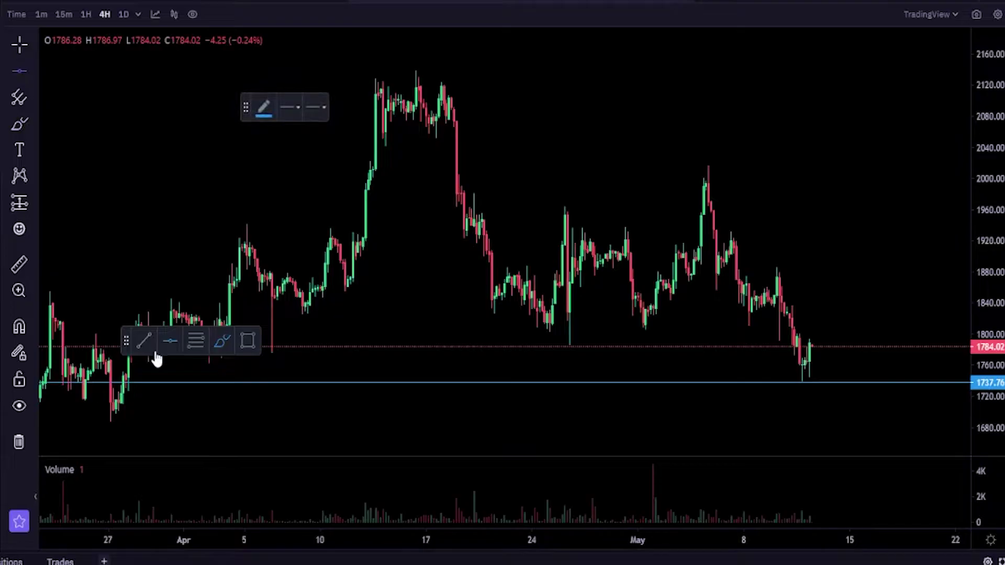
# Place a horizontal line at about 1685 USDT, just below the chart's late-March low
pyautogui.click(121, 423)
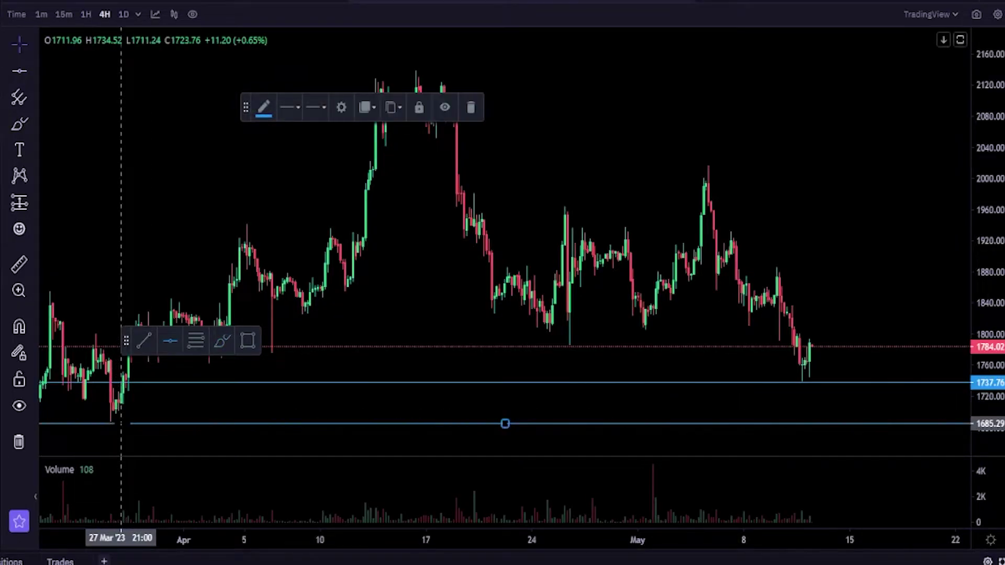
pyautogui.click(144, 439)
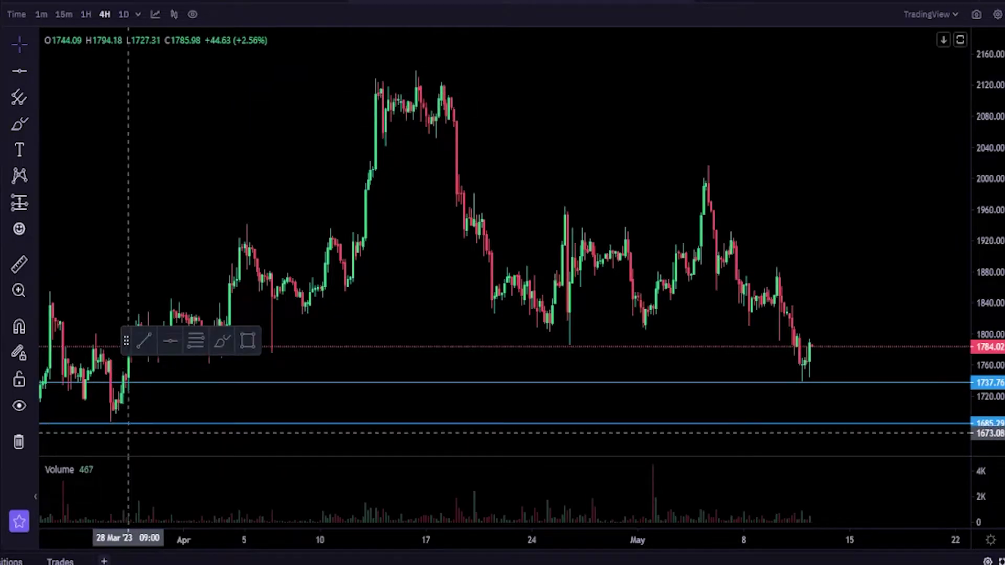
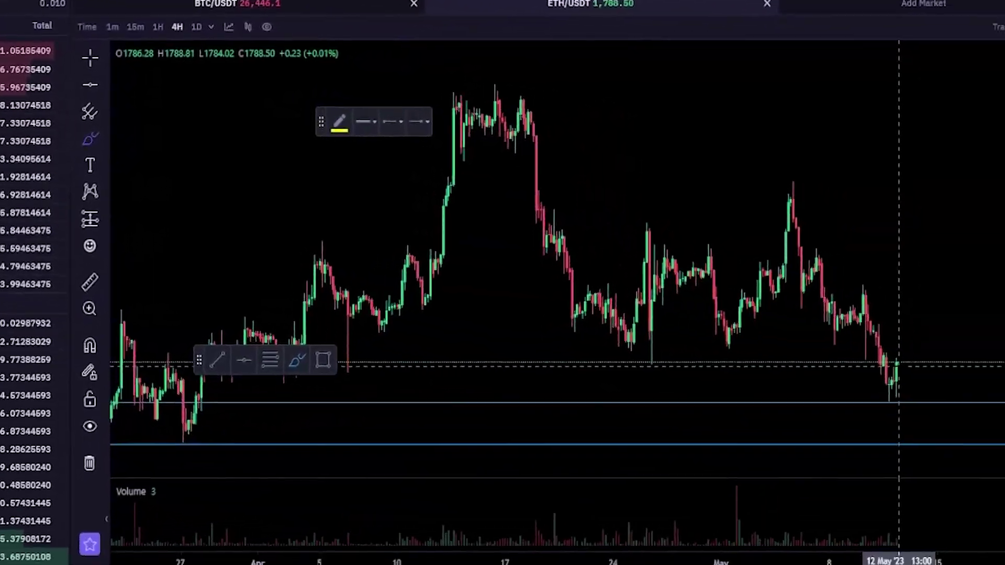
# Sketch a price drop through both horizontal lines with the brush, mark the lower line's crossing, and undo the sketch
pyautogui.moveTo(899, 366)
pyautogui.mouseDown()
pyautogui.moveTo(939, 380)
pyautogui.moveTo(959, 468)
pyautogui.mouseUp()
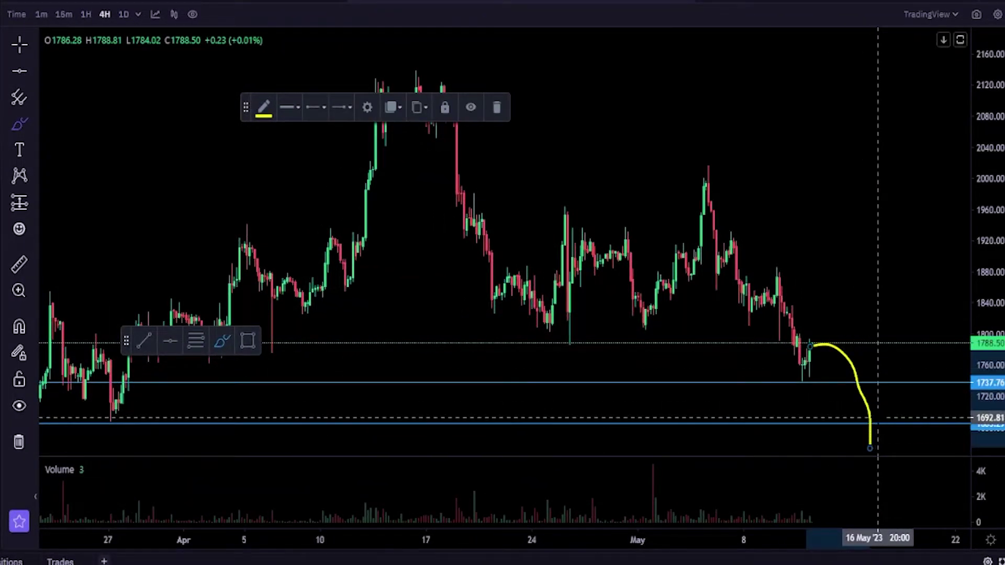
pyautogui.moveTo(869, 414)
pyautogui.mouseDown()
pyautogui.moveTo(863, 422)
pyautogui.moveTo(876, 414)
pyautogui.mouseUp()
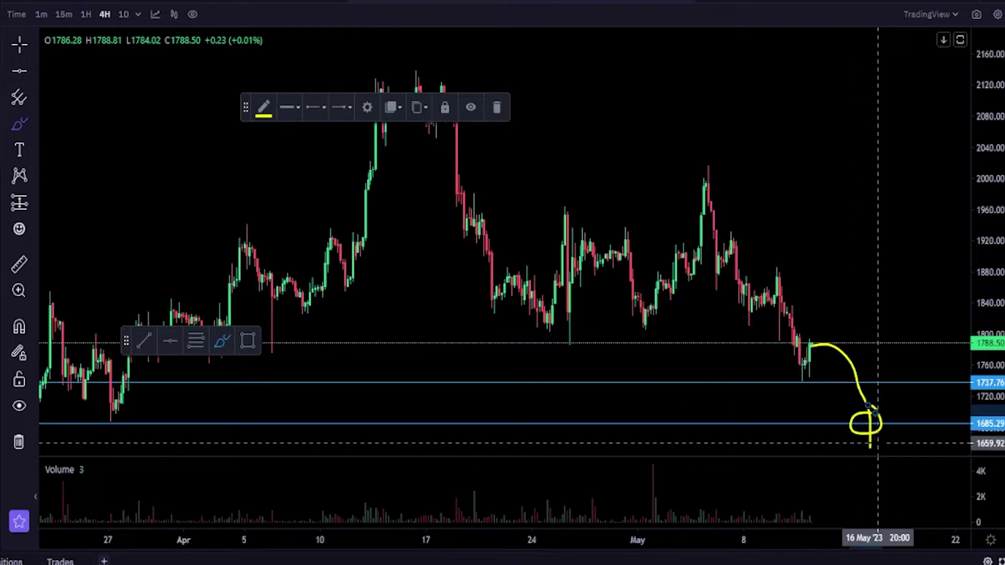
pyautogui.moveTo(870, 448)
pyautogui.mouseDown()
pyautogui.moveTo(886, 444)
pyautogui.moveTo(893, 411)
pyautogui.moveTo(911, 424)
pyautogui.moveTo(884, 433)
pyautogui.moveTo(891, 410)
pyautogui.mouseUp()
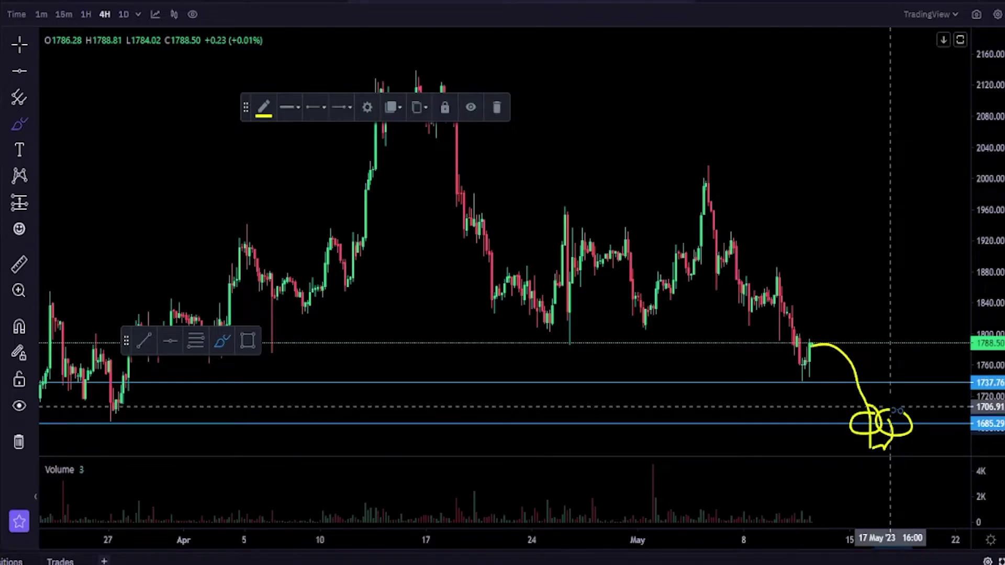
pyautogui.hotkey('ctrl', 'z')
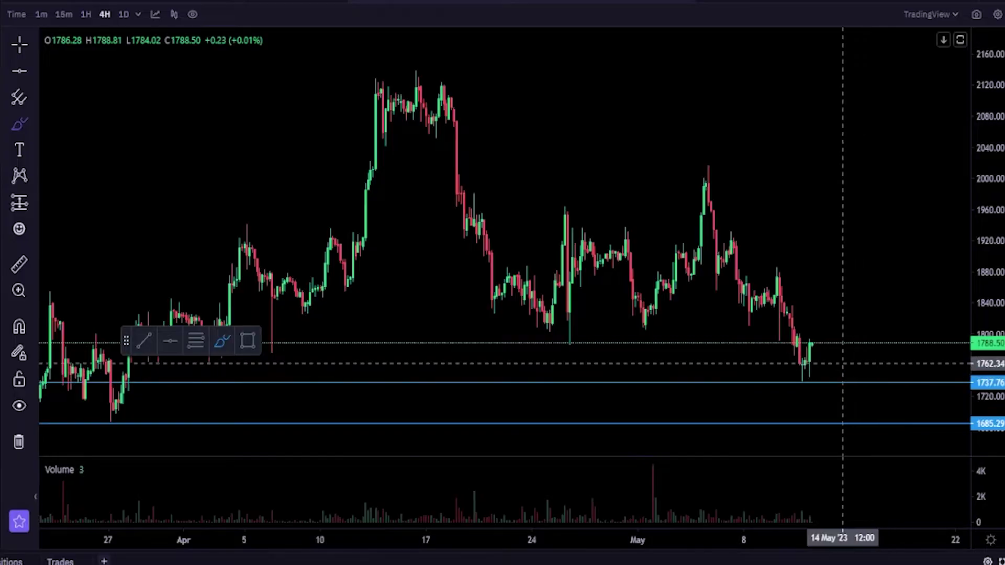
# Sketch a price drop to the upper horizontal line, circle the levels at both lines, and undo the brush marks
pyautogui.moveTo(811, 345)
pyautogui.mouseDown()
pyautogui.moveTo(830, 336)
pyautogui.moveTo(844, 390)
pyautogui.moveTo(858, 372)
pyautogui.moveTo(847, 378)
pyautogui.mouseUp()
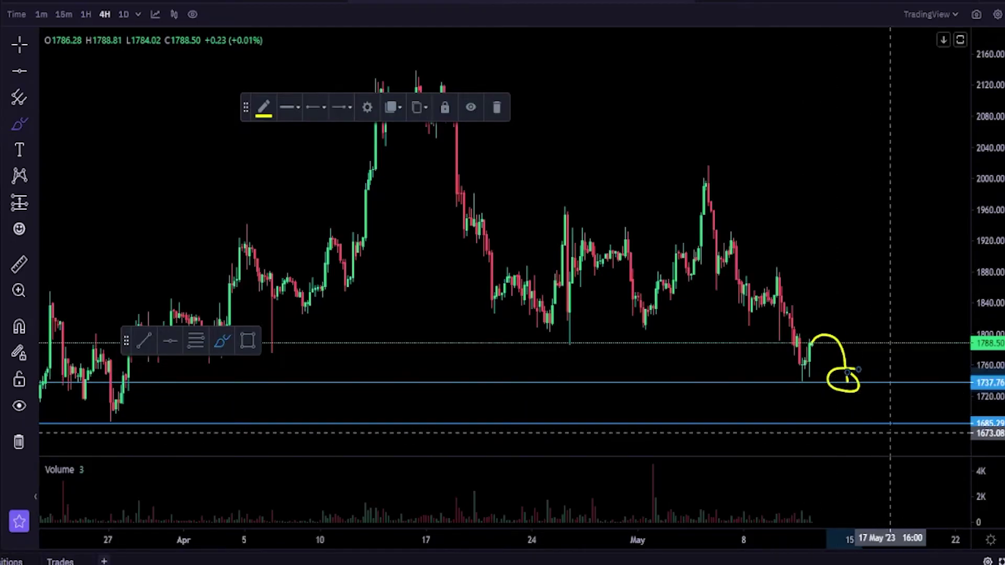
pyautogui.moveTo(878, 413)
pyautogui.mouseDown()
pyautogui.moveTo(852, 437)
pyautogui.moveTo(880, 428)
pyautogui.moveTo(870, 411)
pyautogui.mouseUp()
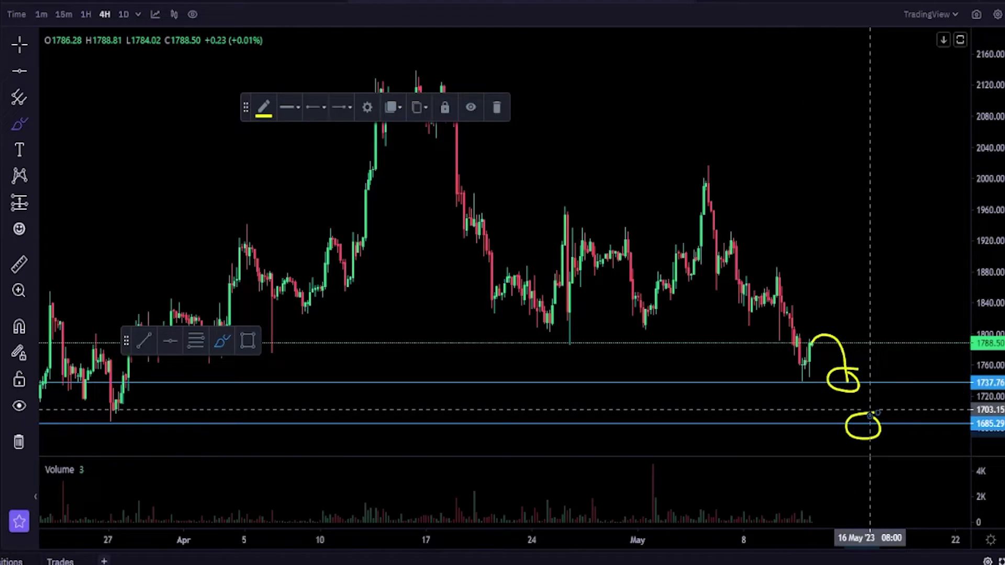
pyautogui.moveTo(867, 371)
pyautogui.mouseDown()
pyautogui.moveTo(834, 373)
pyautogui.moveTo(860, 393)
pyautogui.moveTo(869, 380)
pyautogui.moveTo(857, 367)
pyautogui.mouseUp()
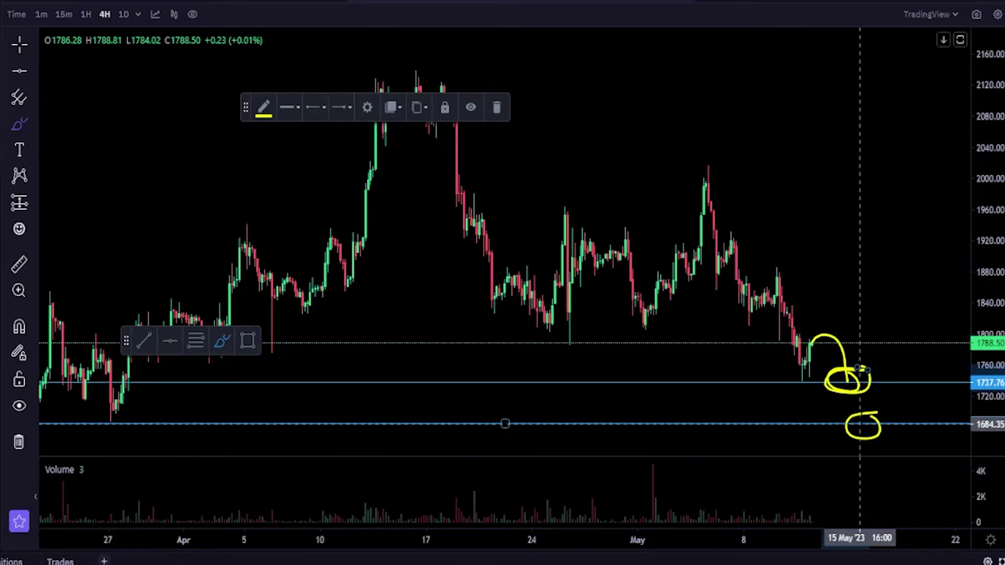
pyautogui.moveTo(850, 389)
pyautogui.mouseDown()
pyautogui.moveTo(877, 366)
pyautogui.moveTo(825, 384)
pyautogui.moveTo(850, 392)
pyautogui.moveTo(856, 360)
pyautogui.mouseUp()
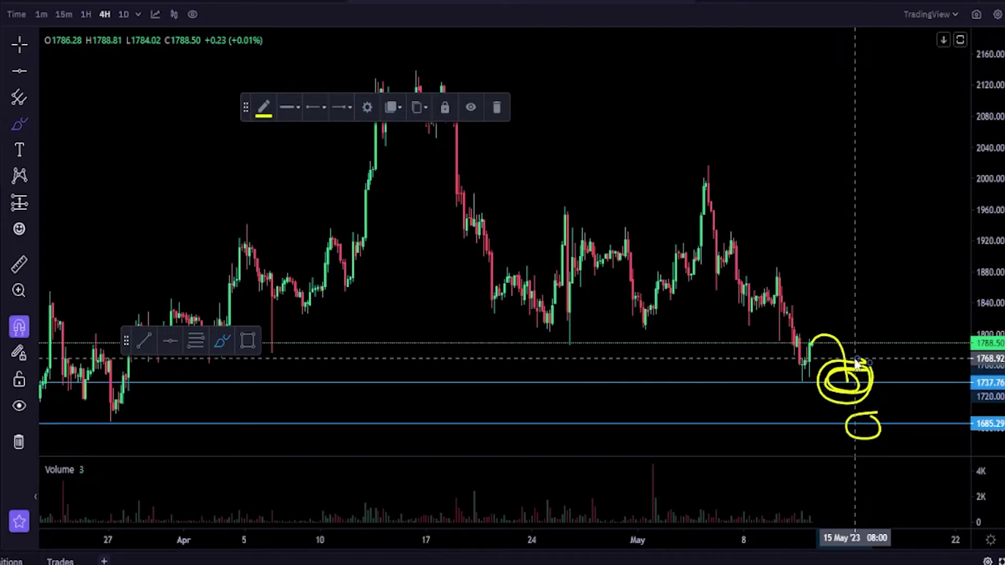
pyautogui.hotkey('ctrl', 'z')
pyautogui.hotkey('ctrl', 'z')
pyautogui.hotkey('ctrl', 'z')
# Circle the upper and lower horizontal line levels once more with the brush and undo both circles
pyautogui.moveTo(858, 363)
pyautogui.mouseDown()
pyautogui.moveTo(848, 403)
pyautogui.moveTo(855, 360)
pyautogui.mouseUp()
pyautogui.moveTo(875, 415); pyautogui.dragTo(886, 417)
pyautogui.hotkey('ctrl', 'z')
pyautogui.hotkey('ctrl', 'z')
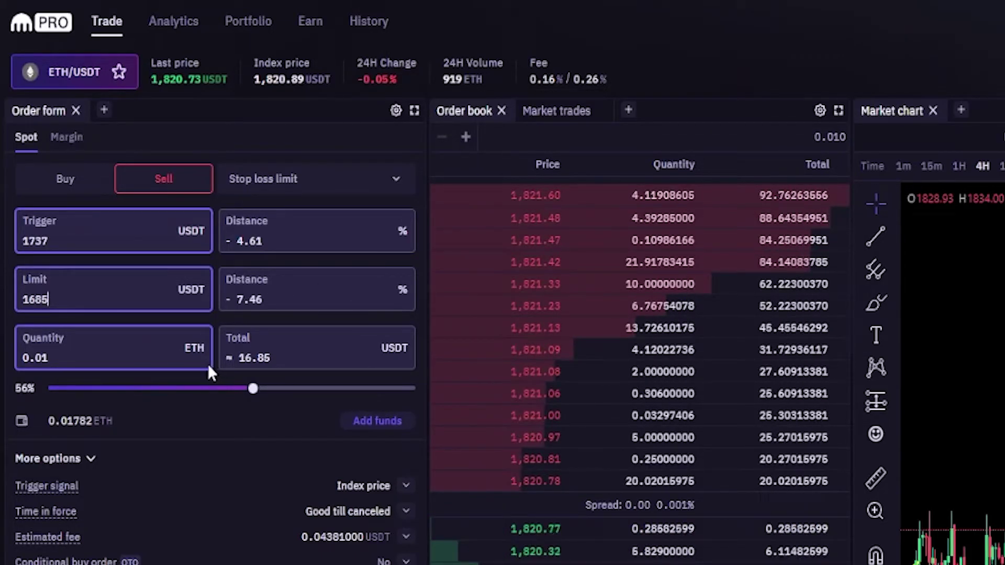
# Set the sell quantity to 100% of the available ETH and submit the stop loss limit order
pyautogui.moveTo(259, 401); pyautogui.dragTo(418, 399)
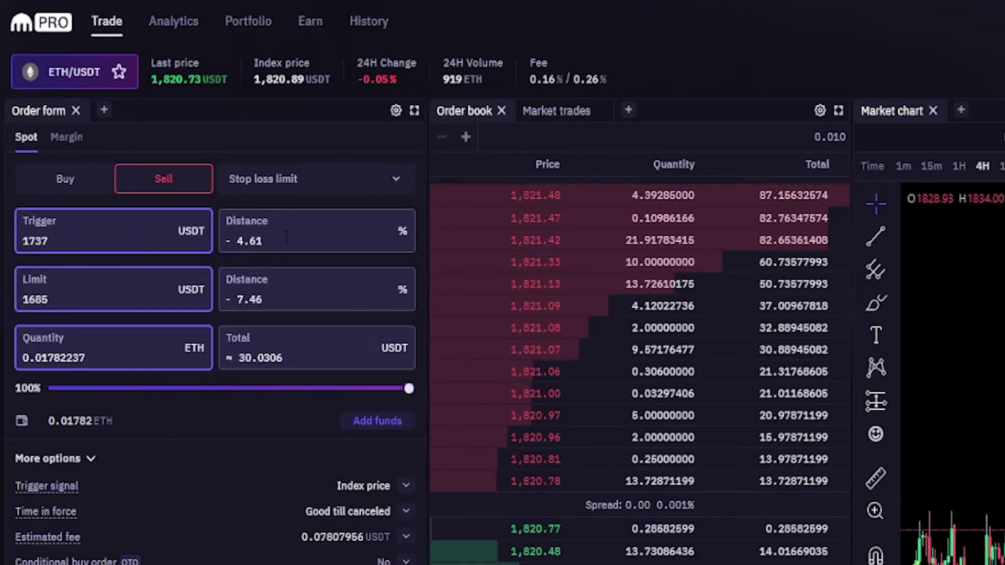
pyautogui.scroll(-3, 359, 285)
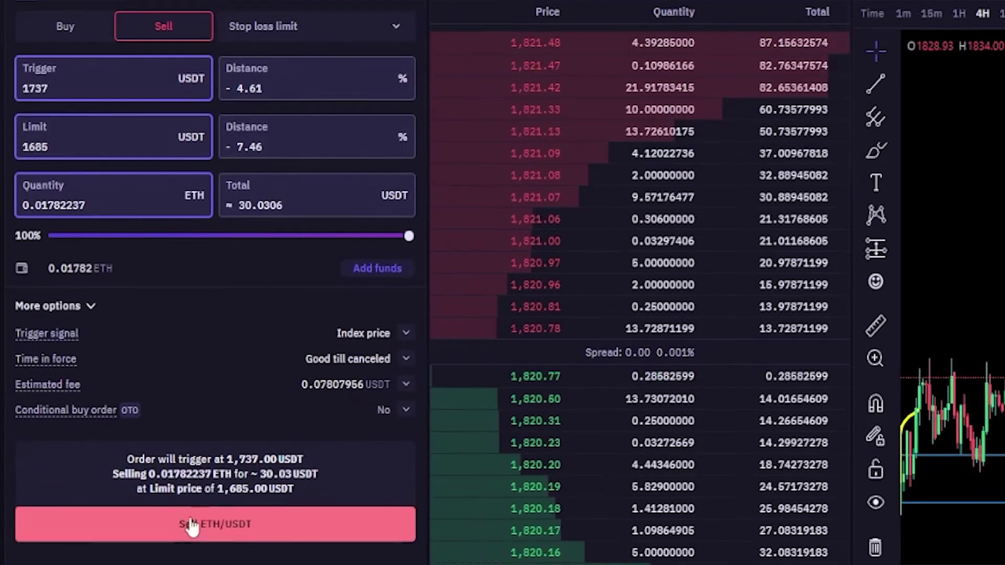
pyautogui.click(187, 520)
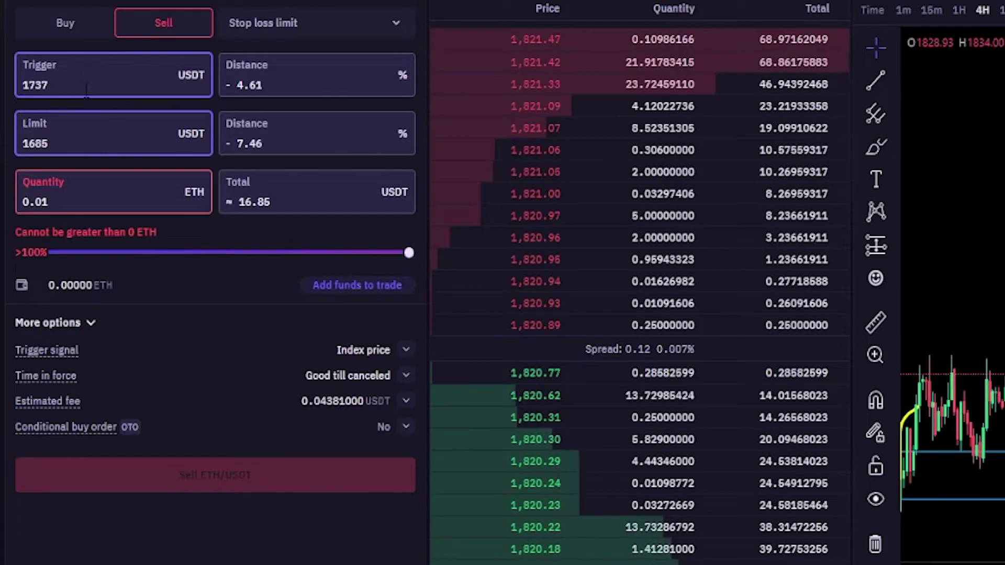
# Highlight the trigger and limit prices in the order form to review them
pyautogui.moveTo(50, 85); pyautogui.dragTo(18, 89)
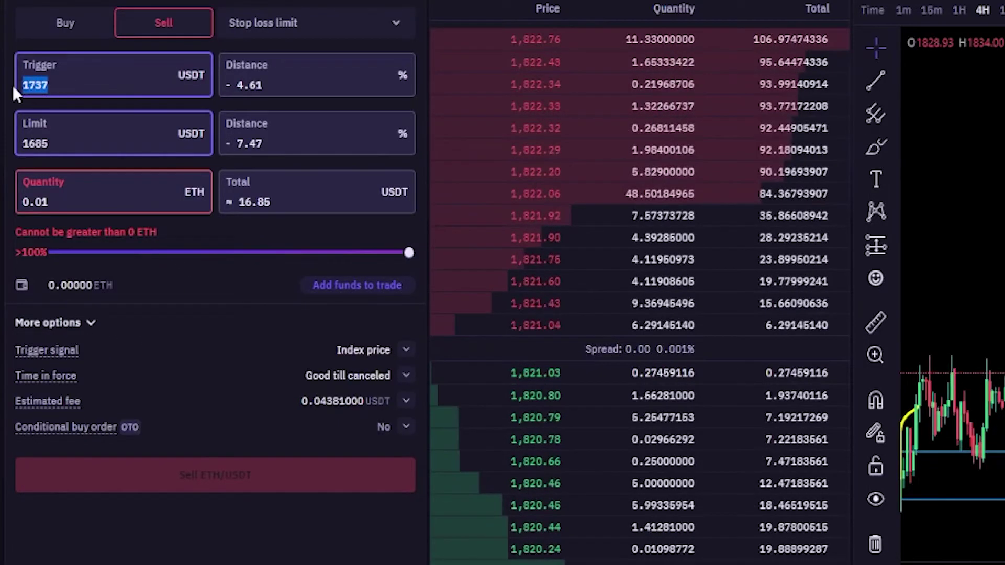
pyautogui.press('Right')
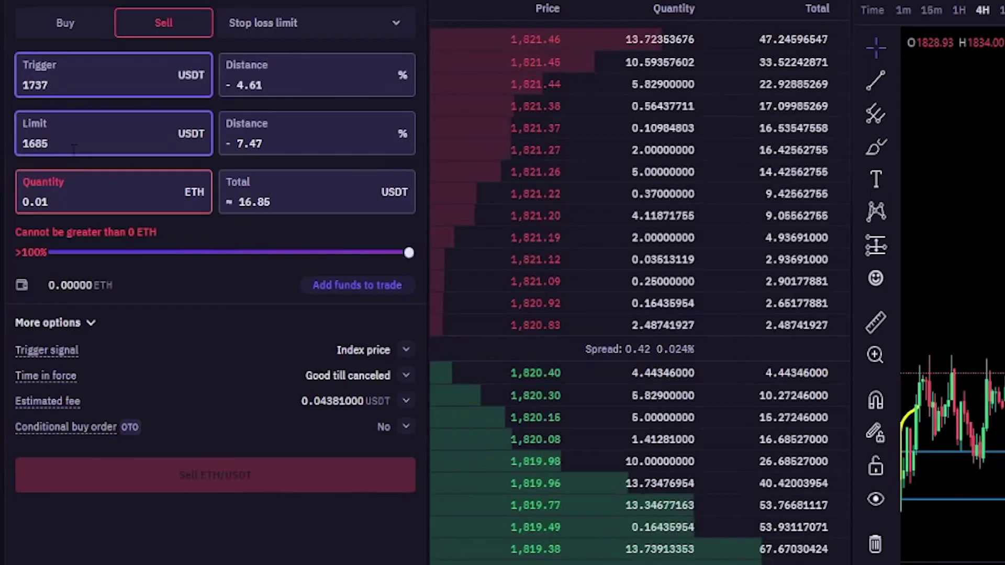
pyautogui.moveTo(50, 143); pyautogui.dragTo(23, 144)
pyautogui.press('Right')
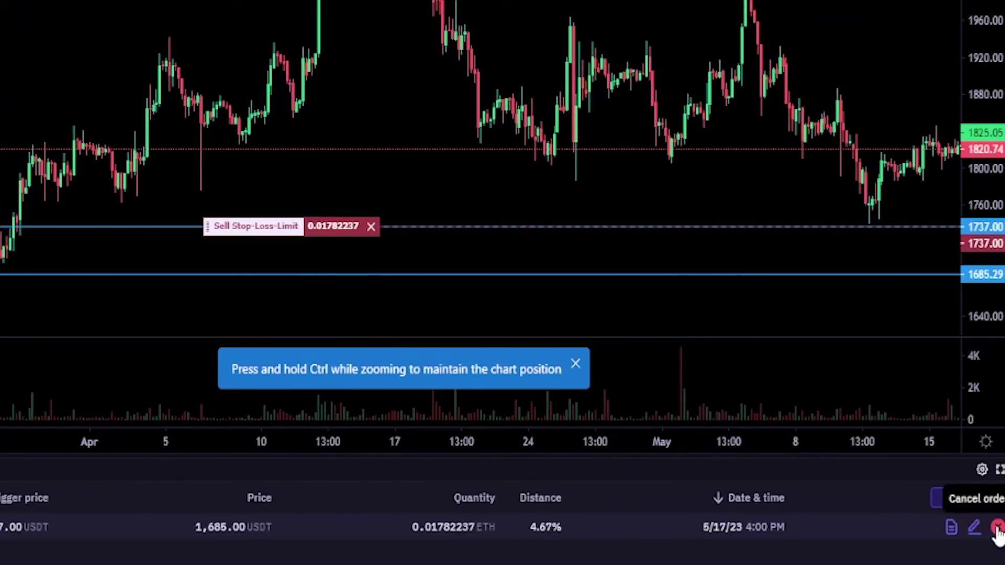
# Cancel the ETH/USDT stop-loss-limit sell order in the conditional orders and confirm the cancellation
pyautogui.click(999, 528)
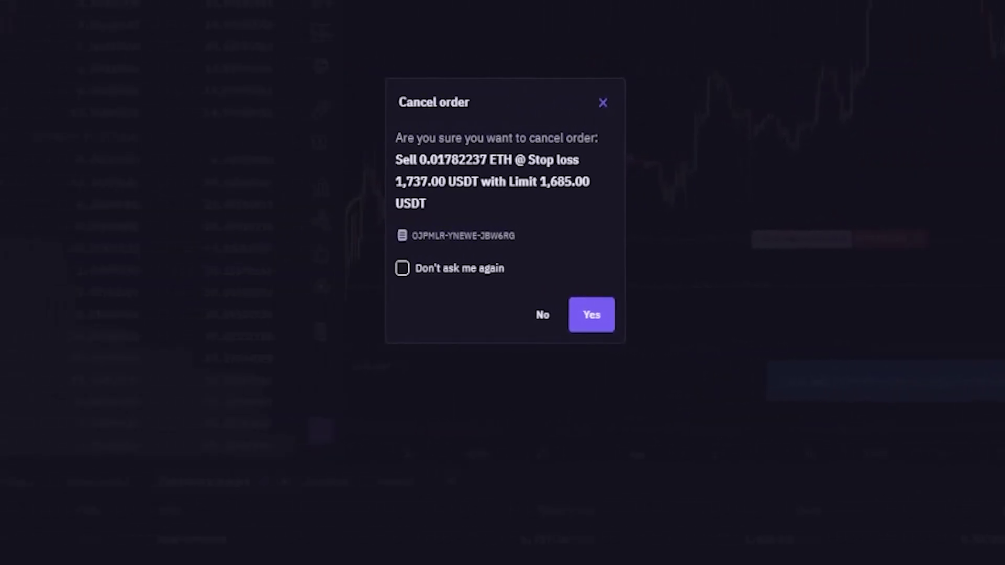
pyautogui.moveTo(400, 102); pyautogui.dragTo(479, 104)
pyautogui.click(592, 316)
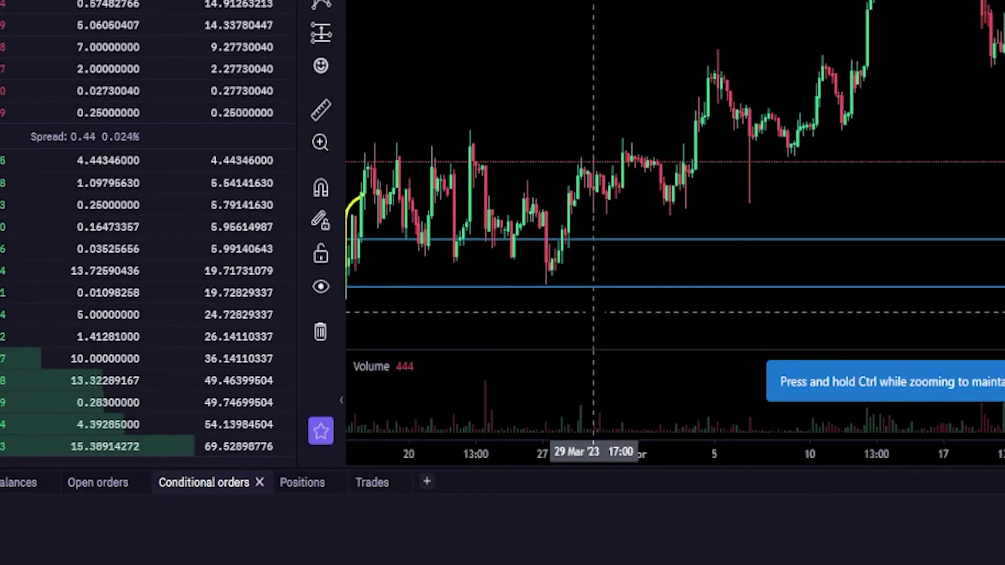